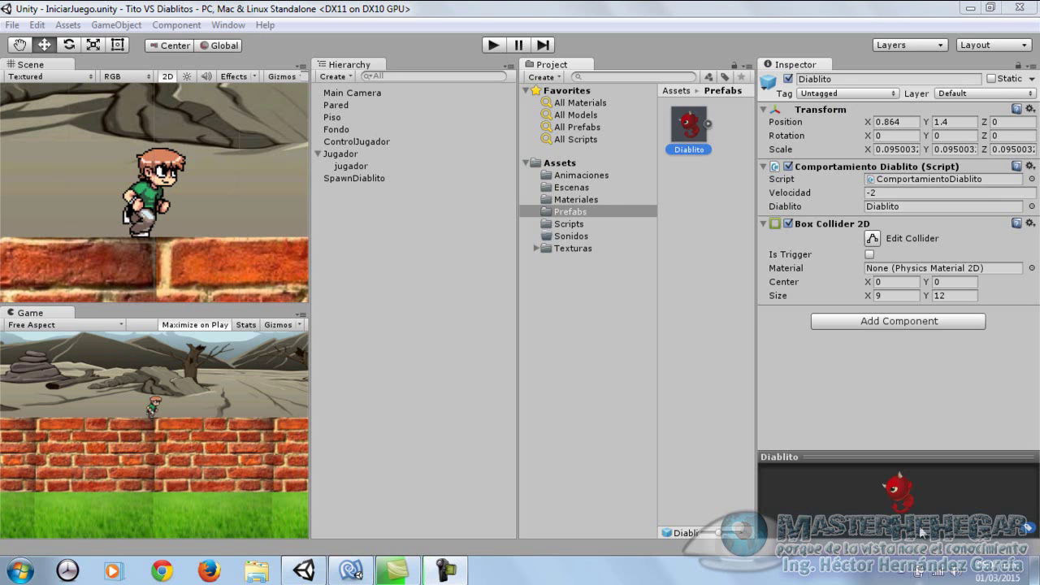
- Test-play the game, moving the player down to the lower lane, then stop
{"action": "left_click", "coordinate": [493, 46]}
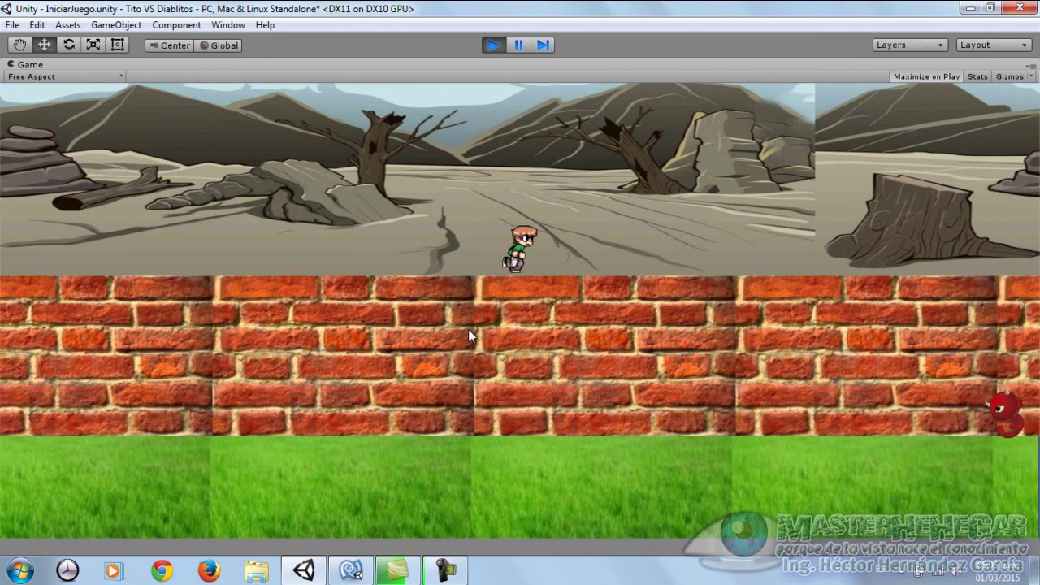
{"action": "key", "text": "Down"}
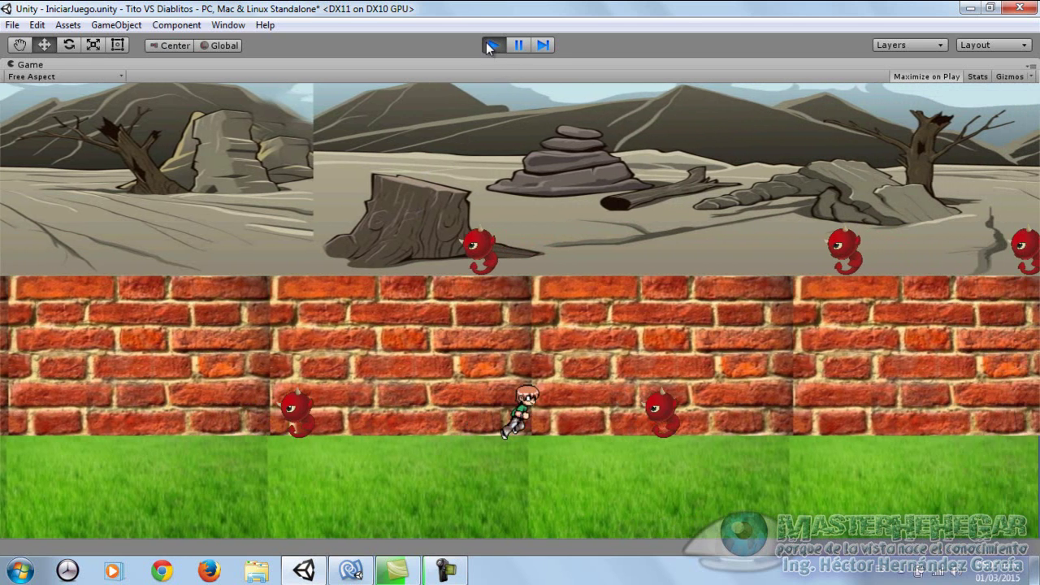
{"action": "left_click", "coordinate": [490, 47]}
- Set the Diablito prefab's Position Z to 0.08 and test-play the game with it
{"action": "left_click", "coordinate": [683, 122]}
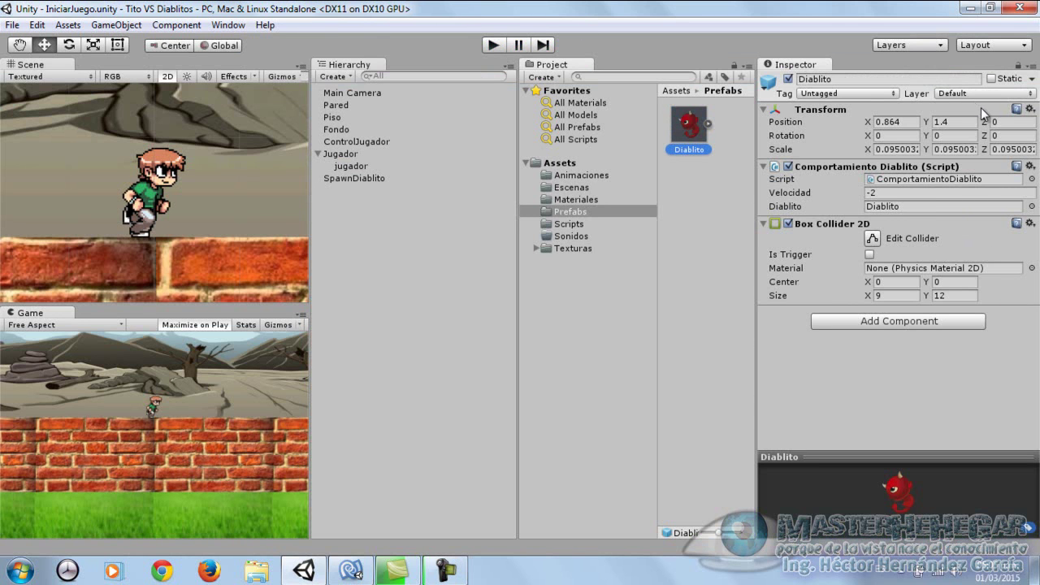
{"action": "left_click", "coordinate": [995, 122]}
{"action": "type", "text": "."}
{"action": "type", "text": ".08"}
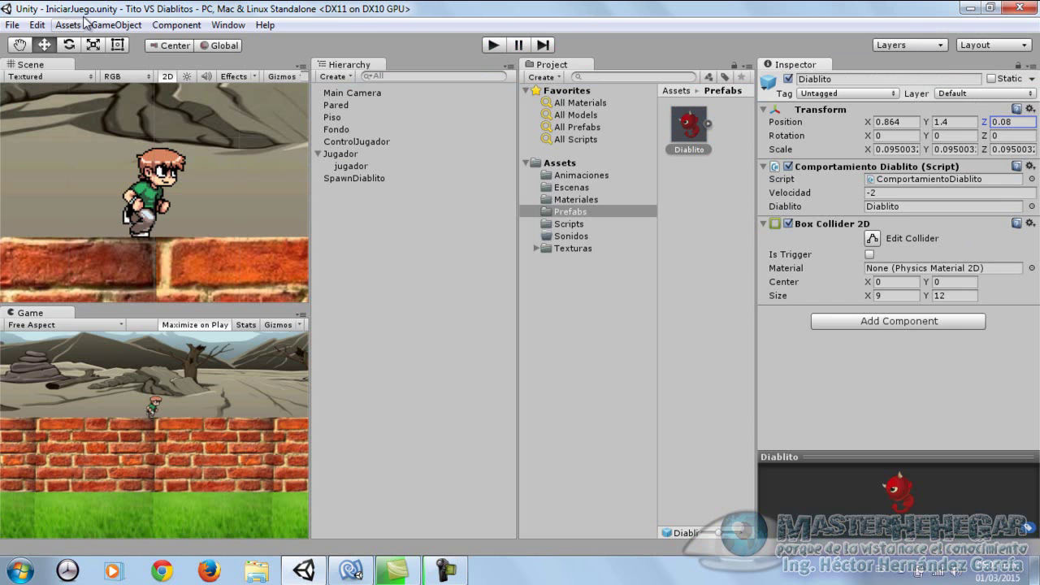
{"action": "left_click", "coordinate": [496, 44]}
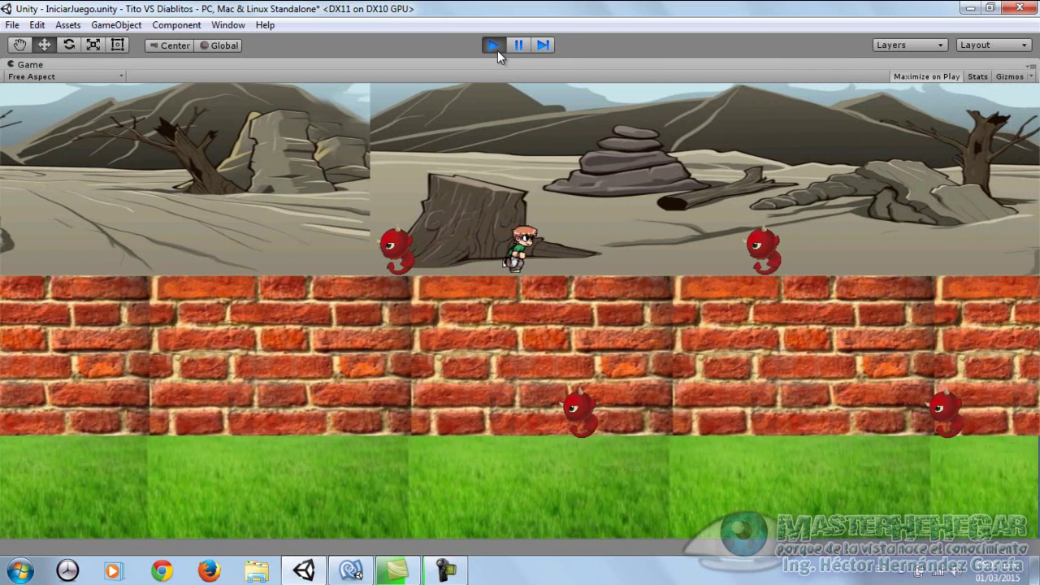
{"action": "left_click", "coordinate": [495, 47]}
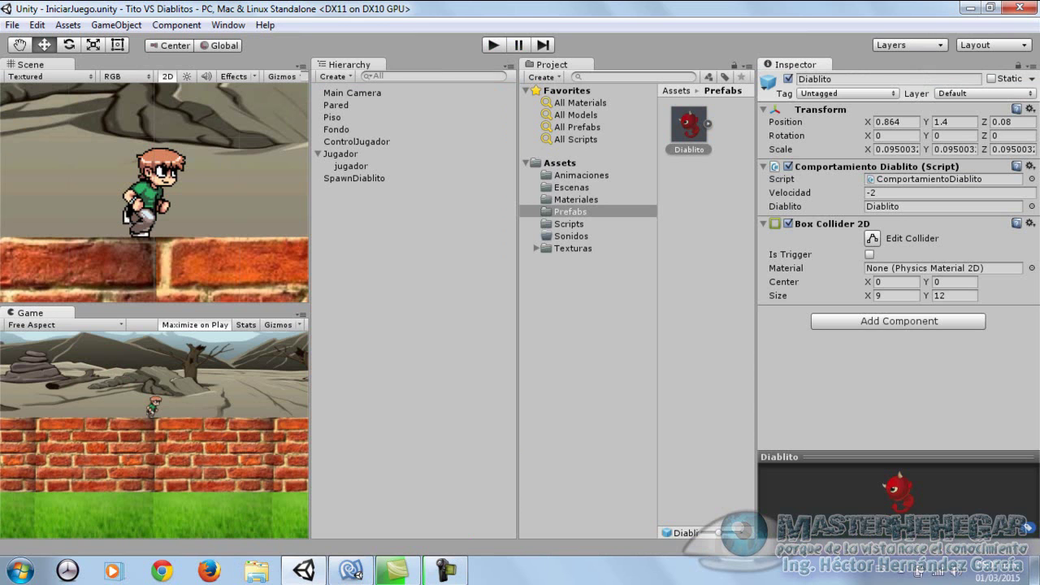
- Set SpawnDiablito's Position Z to 0.08, then test-play using the brick-wall lane
{"action": "left_click", "coordinate": [378, 180]}
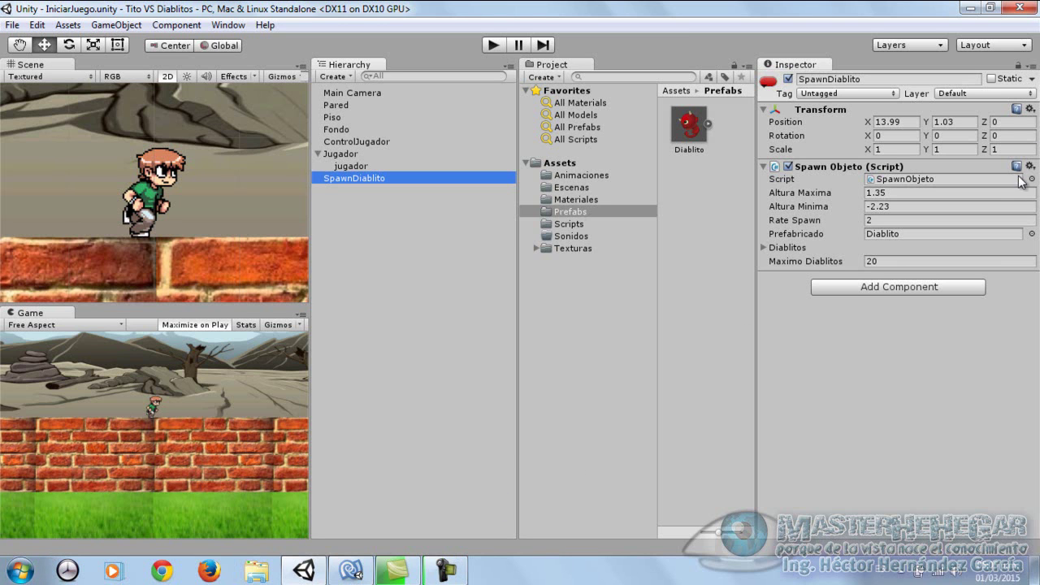
{"action": "left_click", "coordinate": [1025, 123]}
{"action": "type", "text": "."}
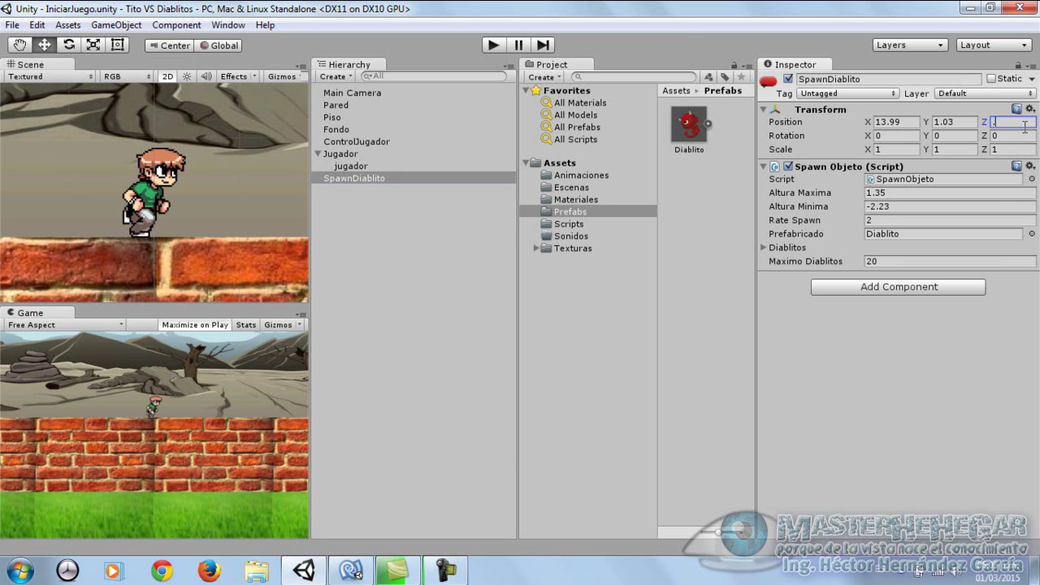
{"action": "type", "text": "08"}
{"action": "key", "text": "Return"}
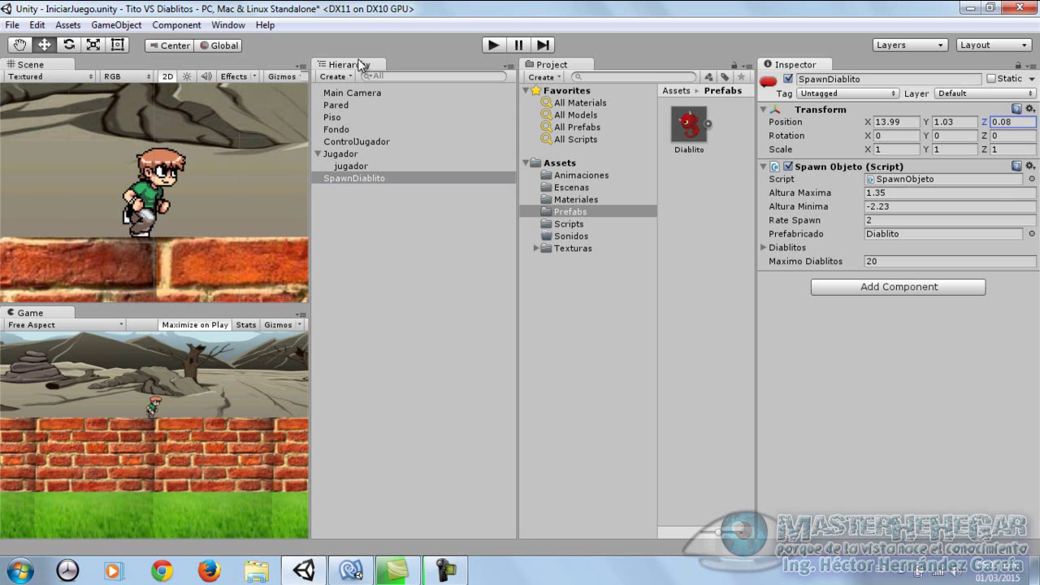
{"action": "left_click", "coordinate": [493, 45]}
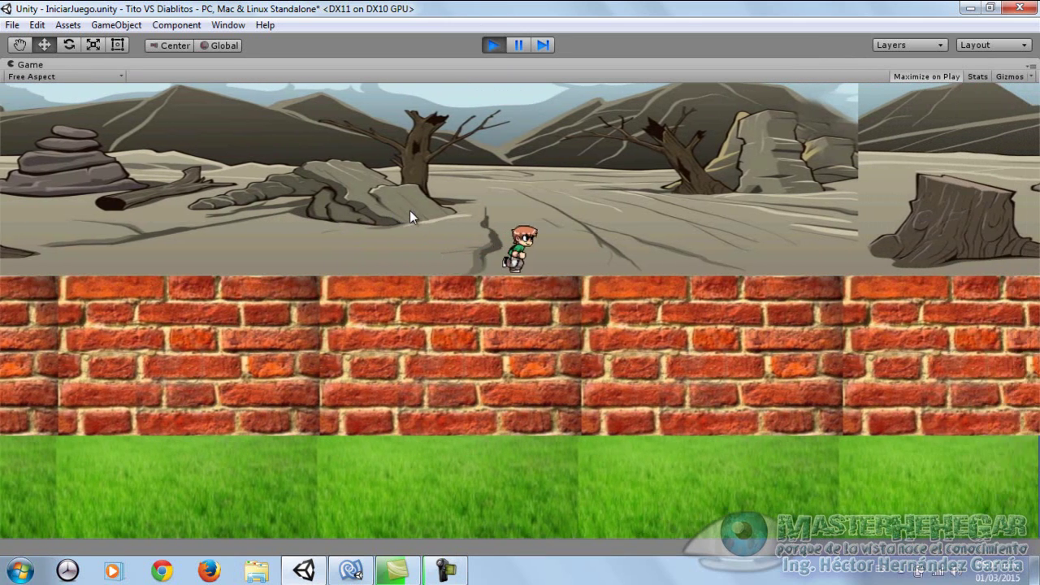
{"action": "key", "text": "Down"}
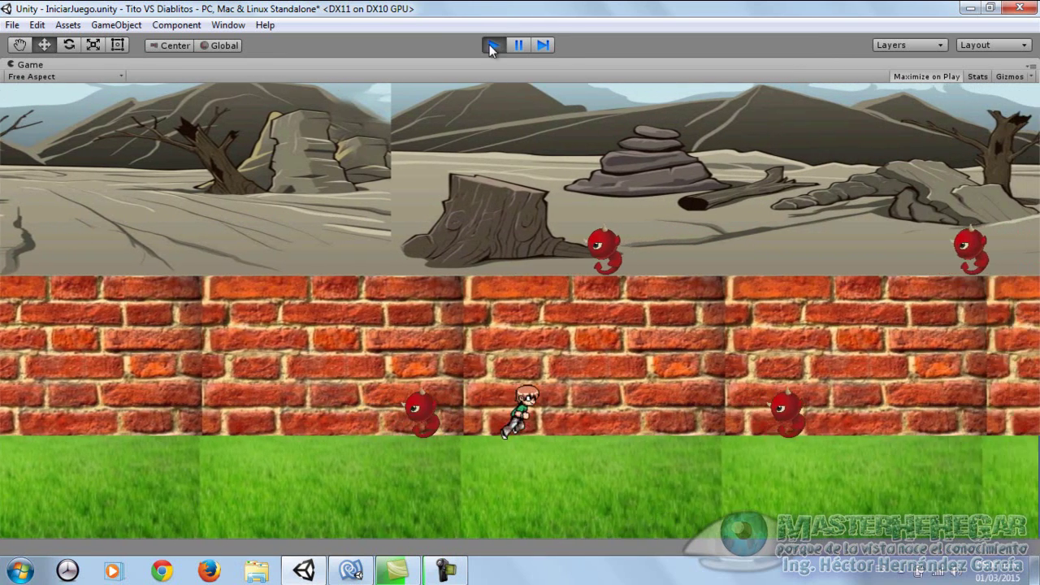
{"action": "left_click", "coordinate": [493, 45]}
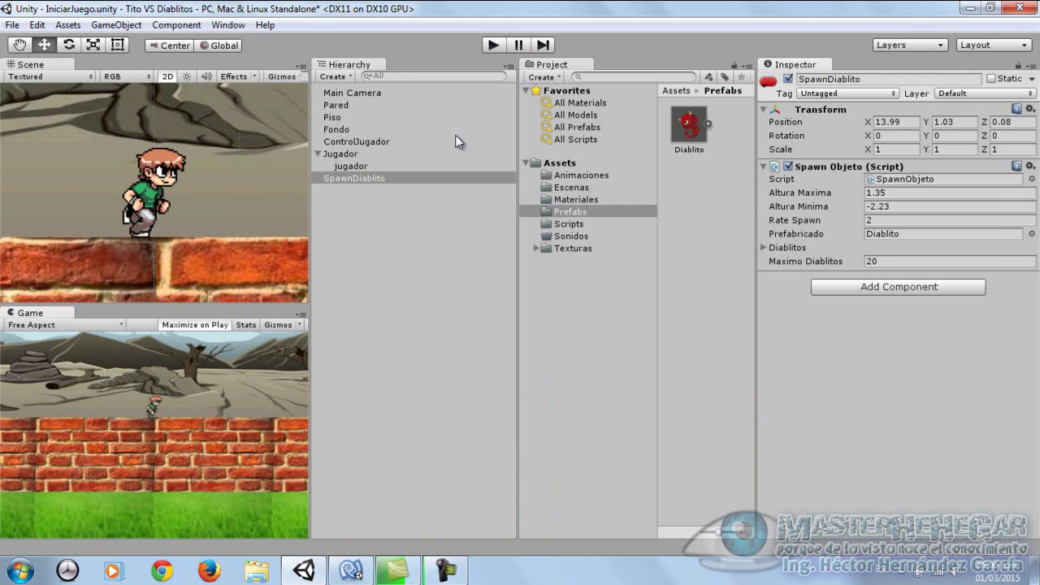
- Give Jugador a Rigidbody 2D with Gravity Scale 0, then select the Diablito prefab
{"action": "left_click", "coordinate": [340, 154]}
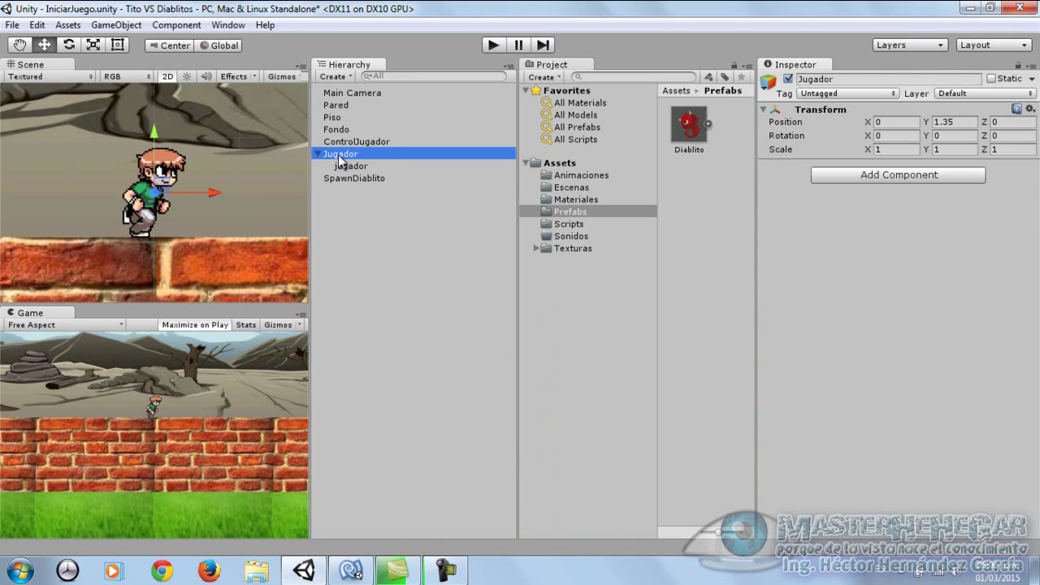
{"action": "left_click", "coordinate": [906, 177]}
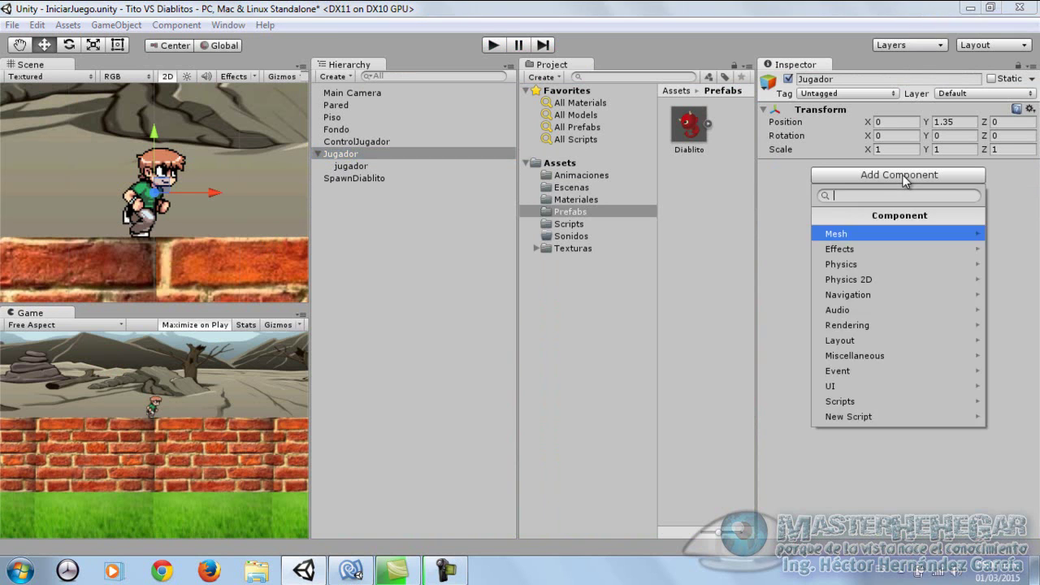
{"action": "left_click", "coordinate": [859, 283]}
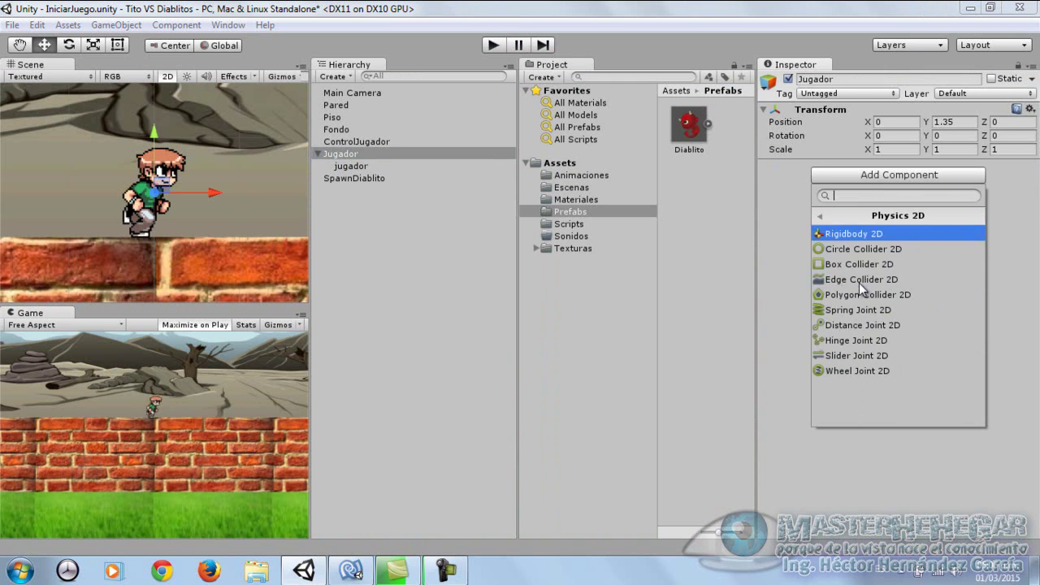
{"action": "left_click", "coordinate": [861, 233]}
{"action": "left_click", "coordinate": [853, 226]}
{"action": "type", "text": "0"}
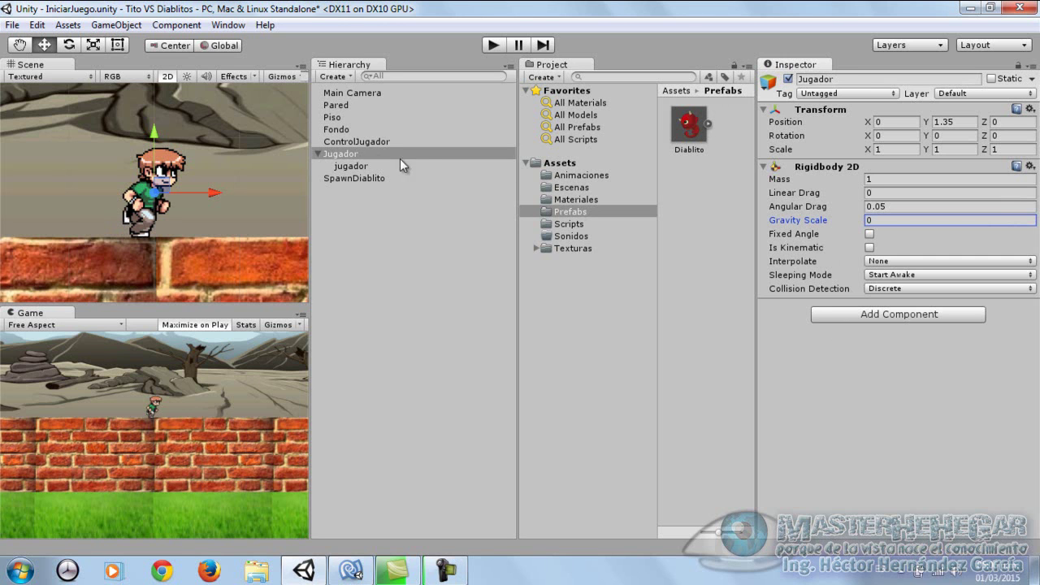
{"action": "left_click", "coordinate": [692, 130]}
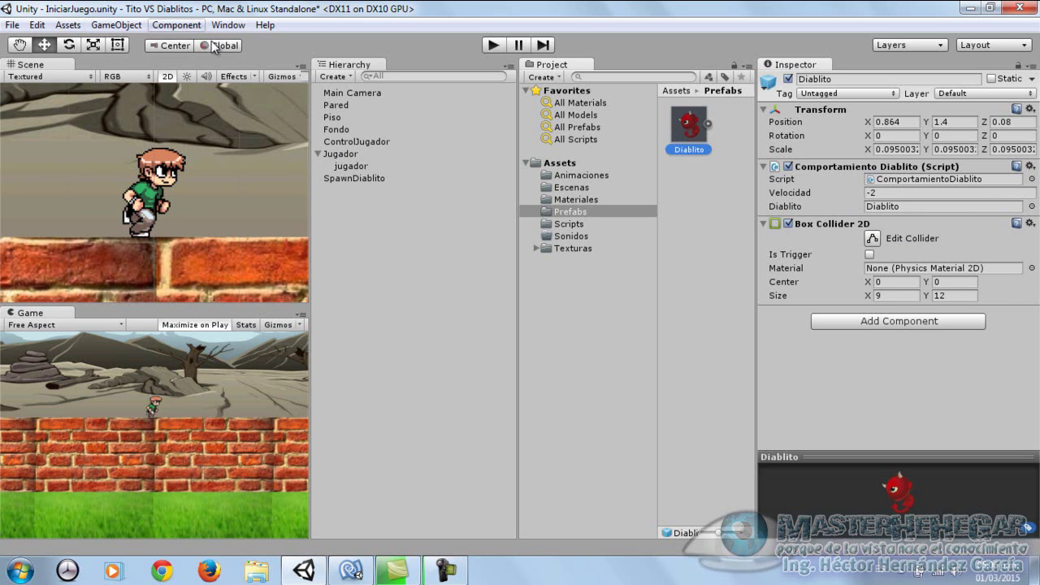
- Place a Diablito instance in the scene and add a second Box Collider 2D
{"action": "left_click_drag", "start_coordinate": [689, 132], "coordinate": [341, 197]}
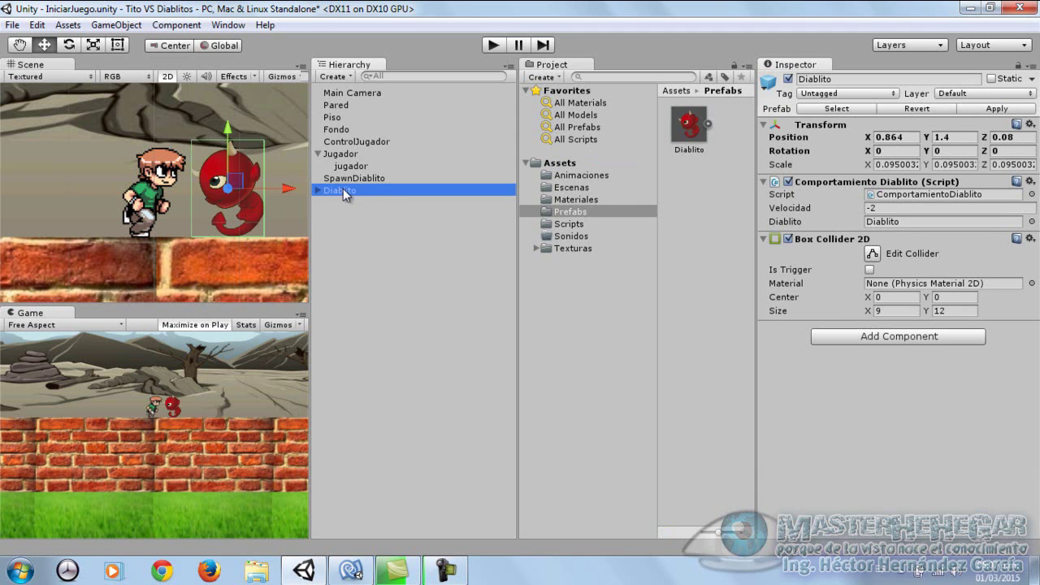
{"action": "left_click", "coordinate": [929, 339]}
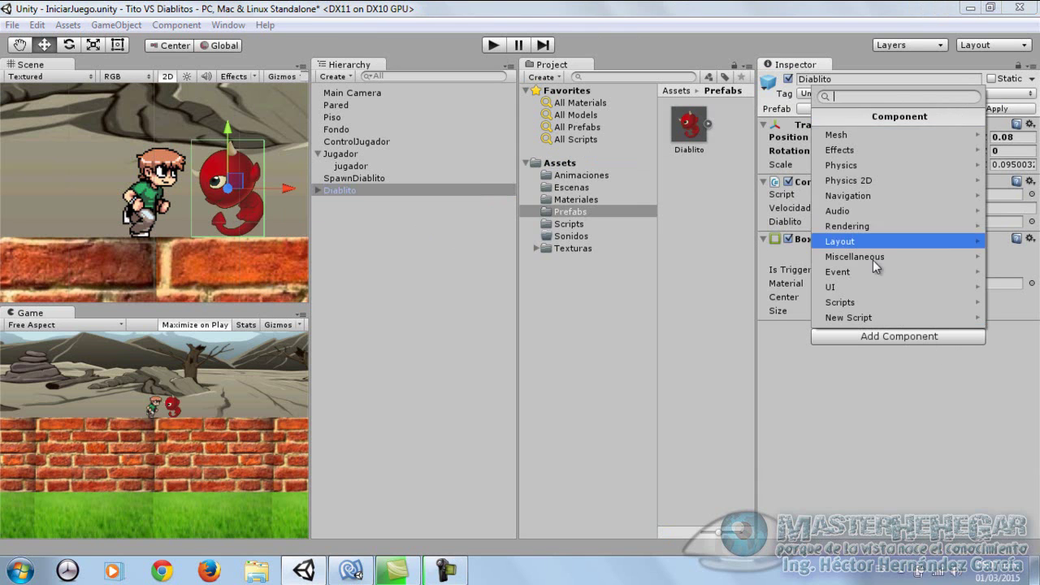
{"action": "left_click", "coordinate": [869, 182]}
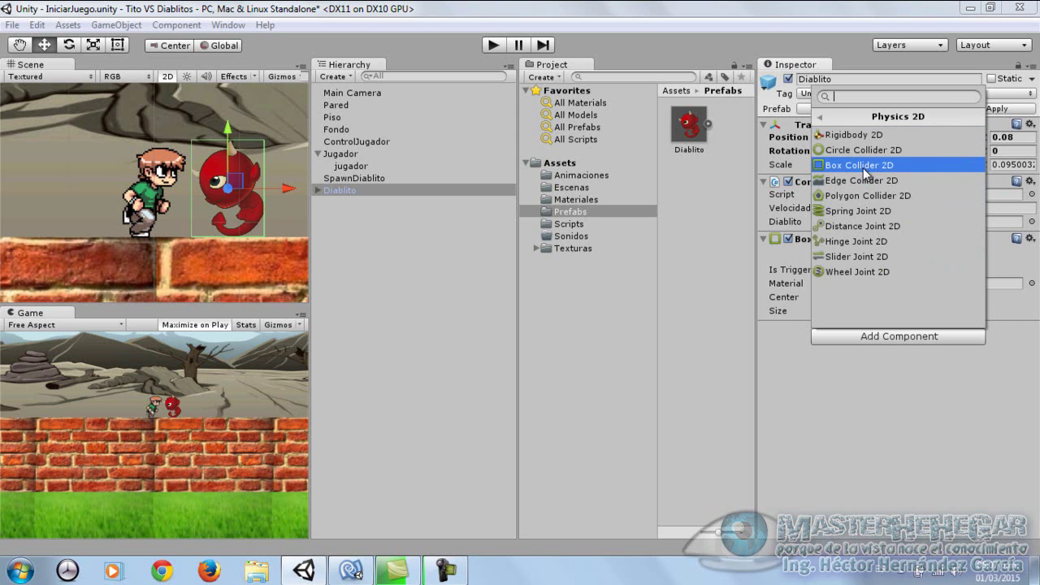
{"action": "left_click", "coordinate": [867, 172]}
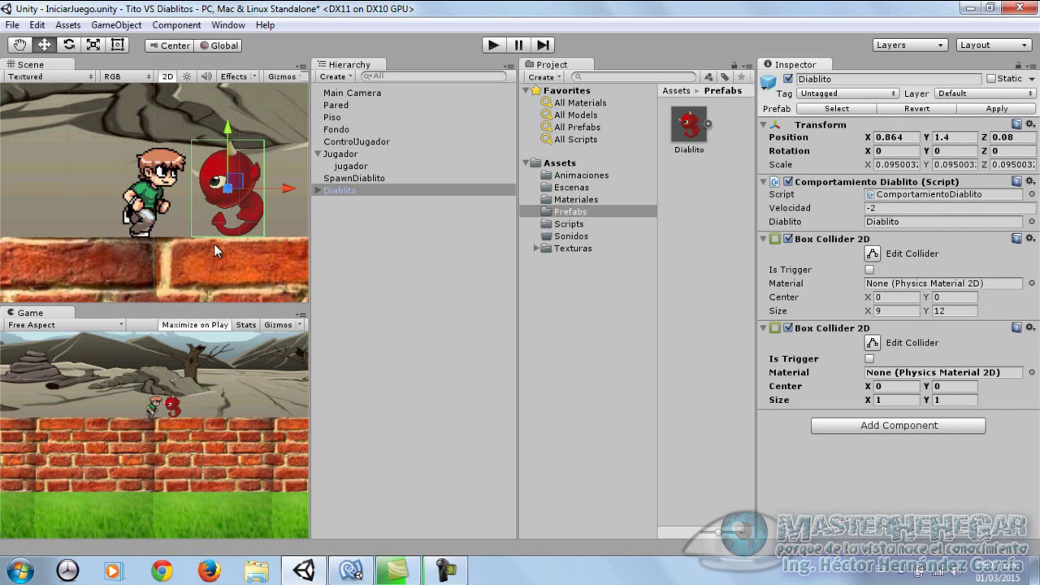
- Size the new collider 9 by 12 and apply it to the Diablito prefab
{"action": "left_click", "coordinate": [892, 400]}
{"action": "type", "text": "9"}
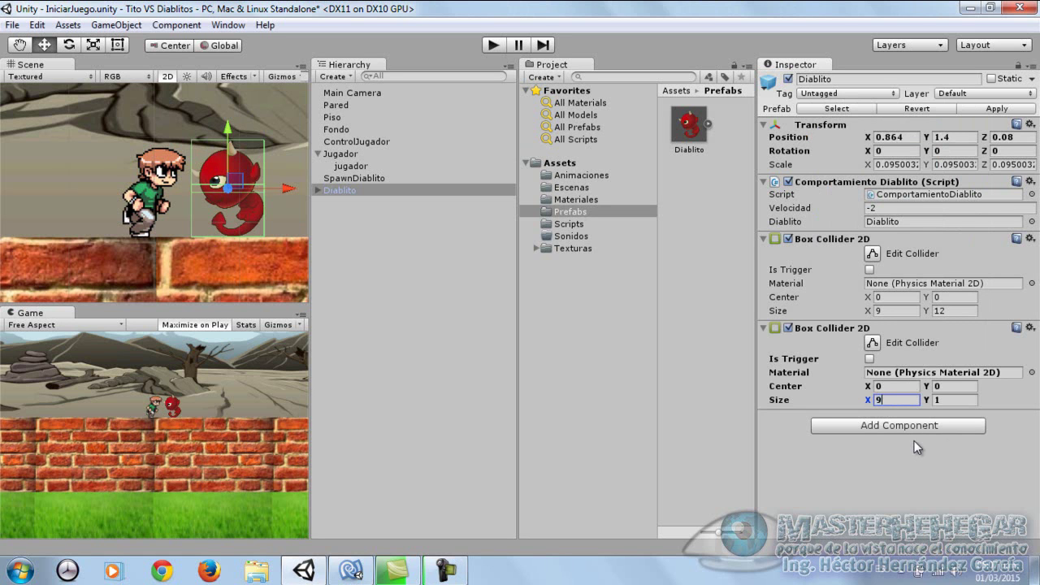
{"action": "key", "text": "BackSpace"}
{"action": "type", "text": "1"}
{"action": "scroll", "coordinate": [243, 191], "scroll_direction": "up", "scroll_amount": 2}
{"action": "scroll", "coordinate": [255, 200], "scroll_direction": "up", "scroll_amount": 1}
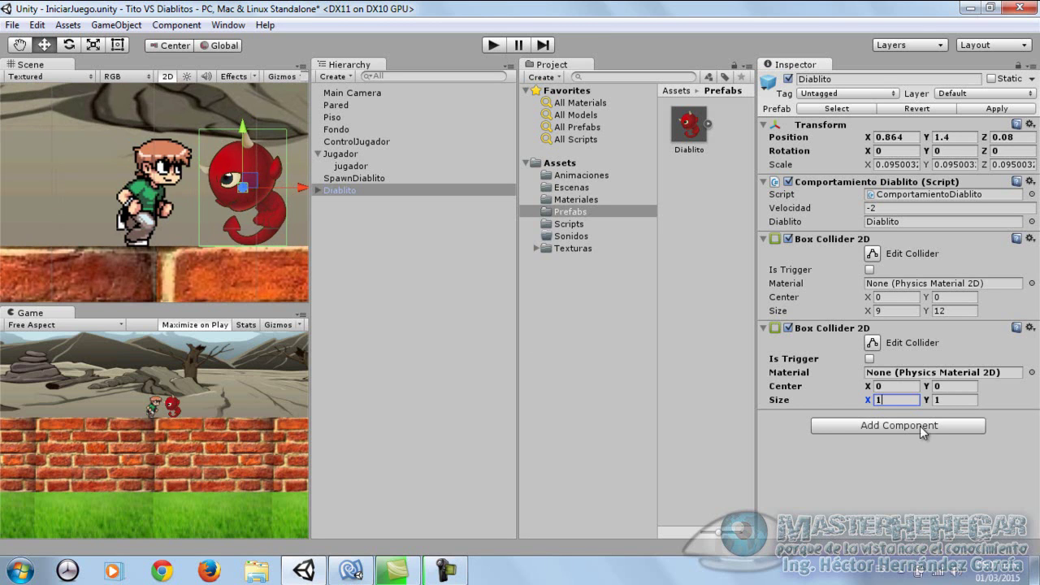
{"action": "left_click_drag", "start_coordinate": [886, 400], "coordinate": [868, 405]}
{"action": "type", "text": "9"}
{"action": "left_click", "coordinate": [959, 400]}
{"action": "type", "text": "12"}
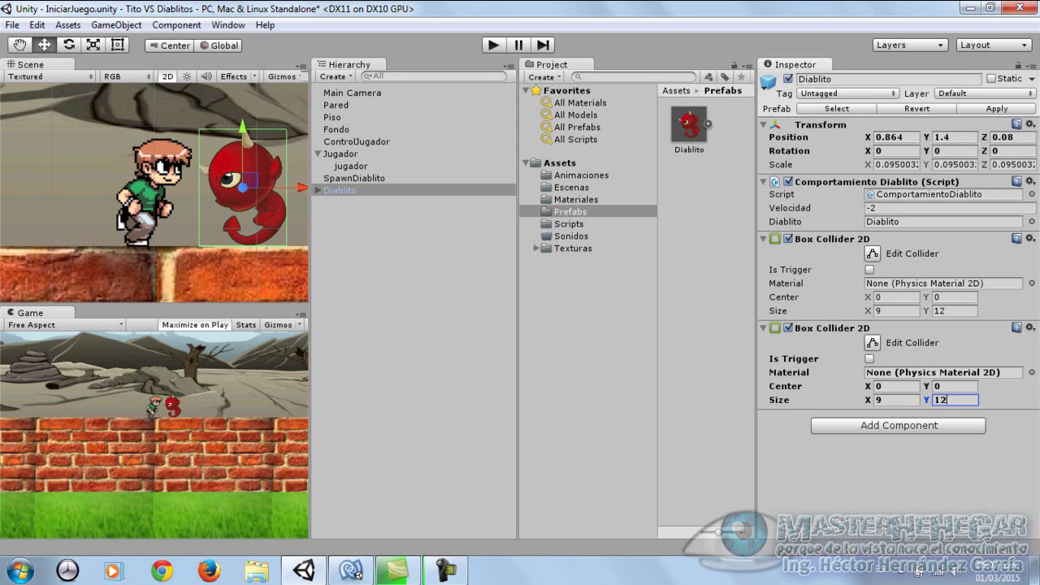
{"action": "left_click", "coordinate": [1008, 109]}
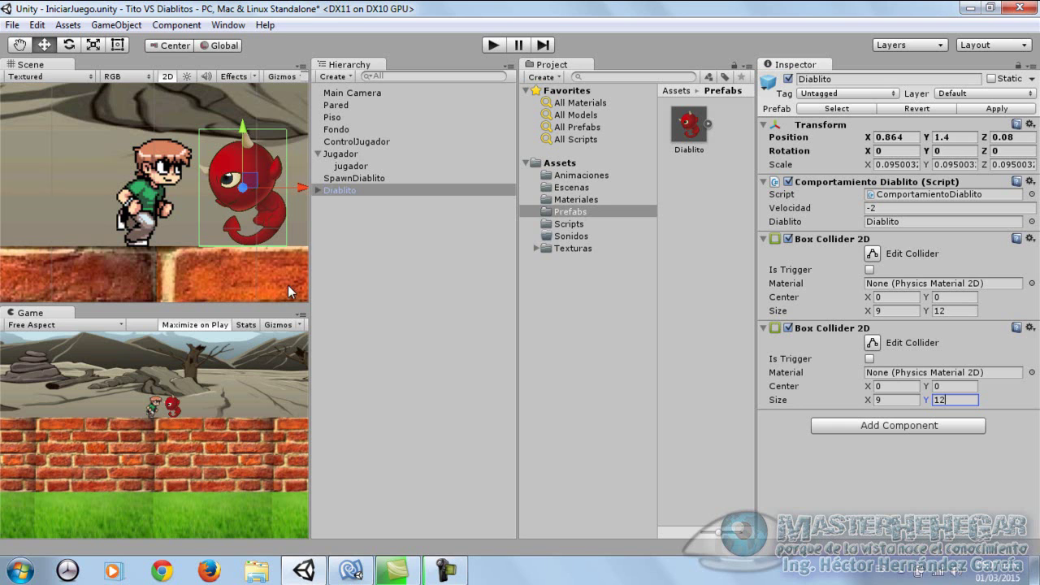
{"action": "left_click", "coordinate": [337, 191]}
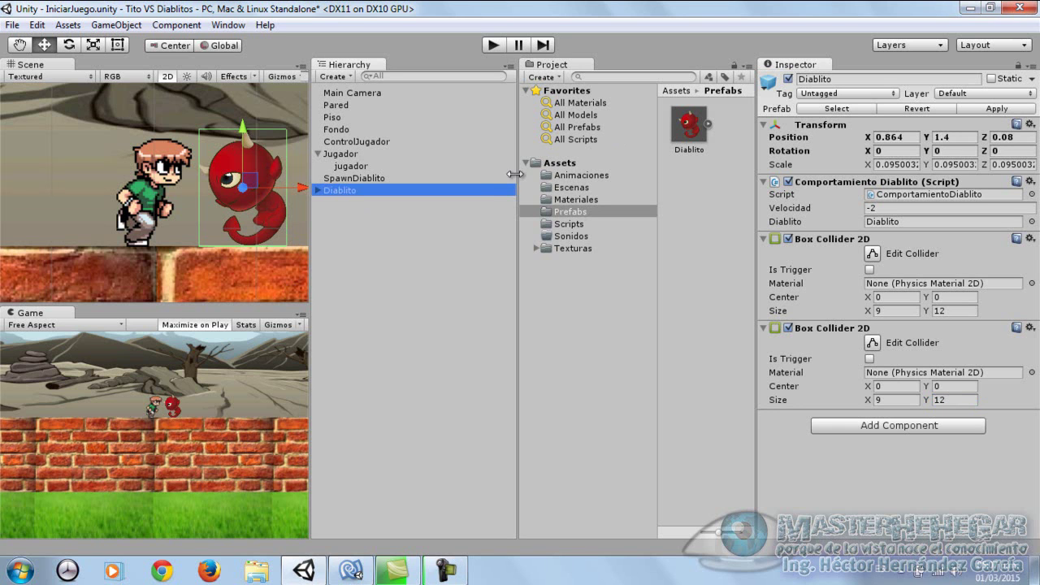
- Delete the Diablito instance and remove the duplicate Box Collider 2D from the prefab
{"action": "key", "text": "Delete"}
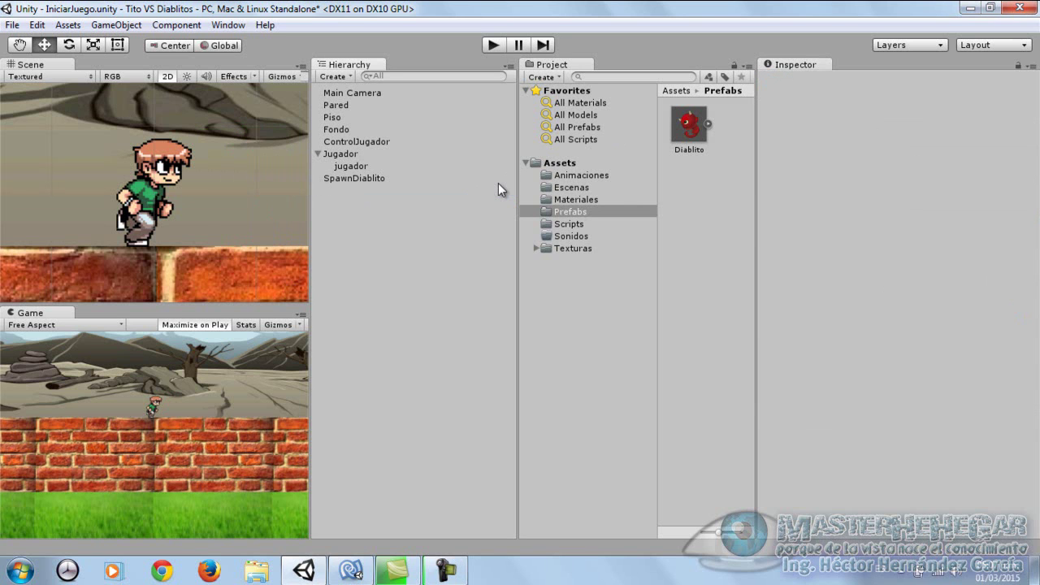
{"action": "left_click", "coordinate": [693, 126]}
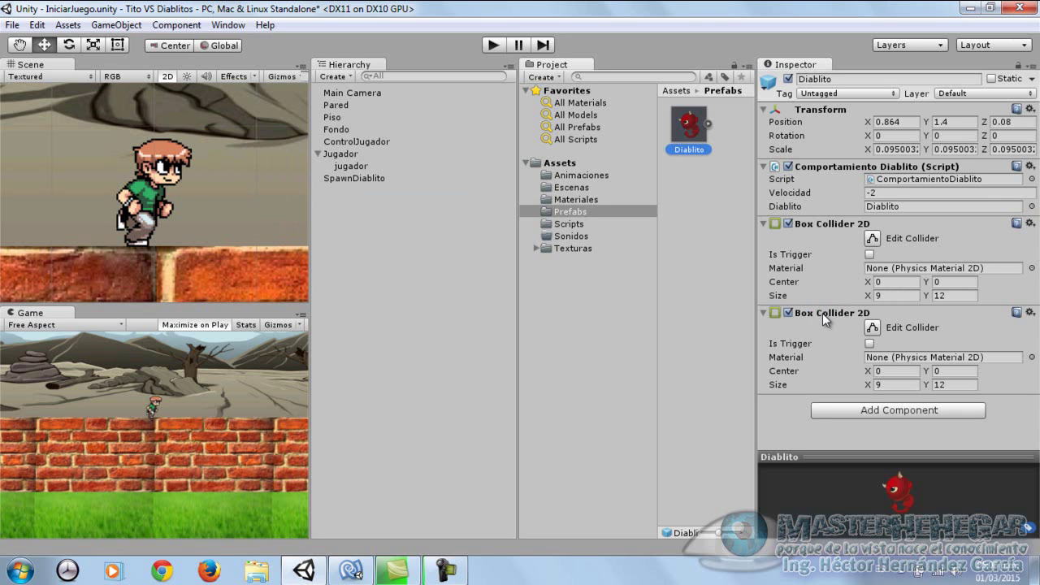
{"action": "left_click", "coordinate": [1030, 314]}
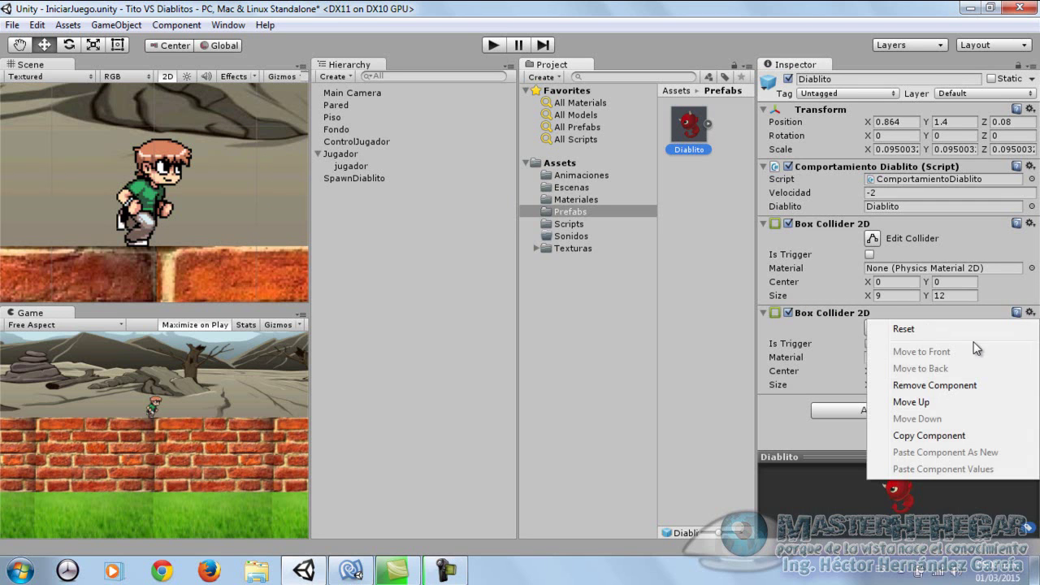
{"action": "left_click", "coordinate": [941, 381]}
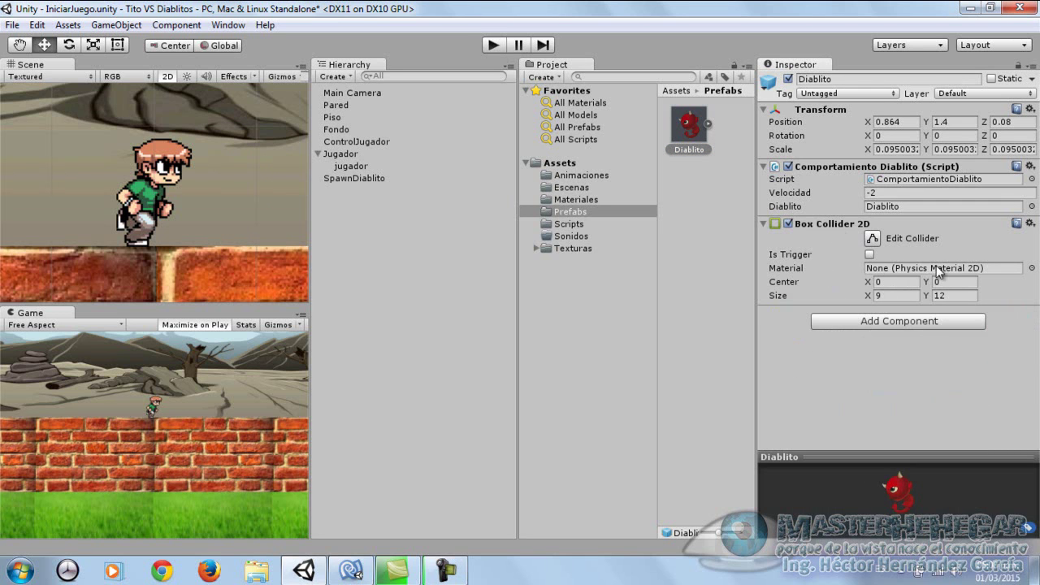
- Save the IniciarJuego scene and select Jugador to view its components
{"action": "left_click", "coordinate": [12, 24]}
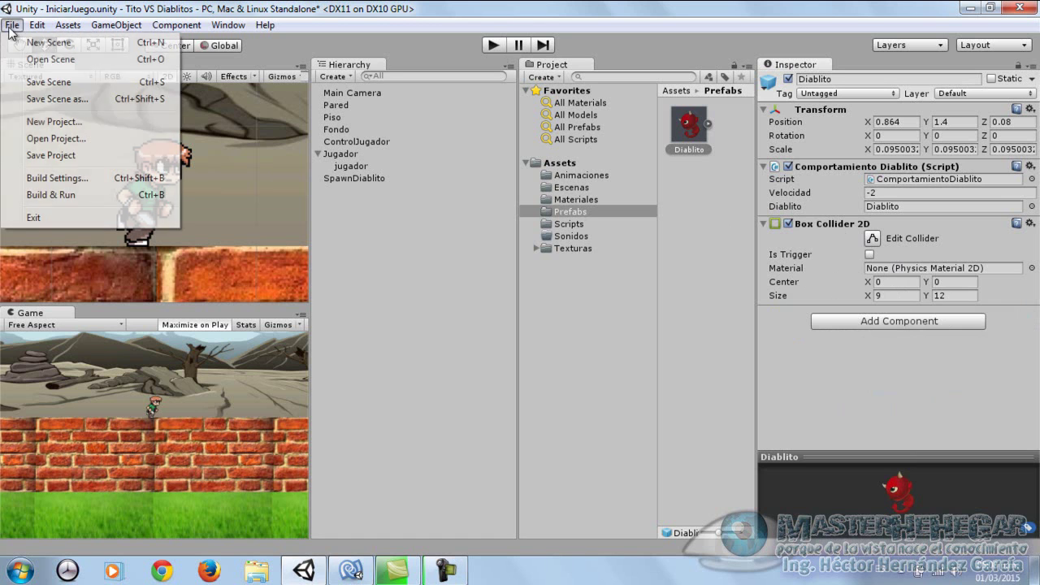
{"action": "left_click", "coordinate": [45, 82]}
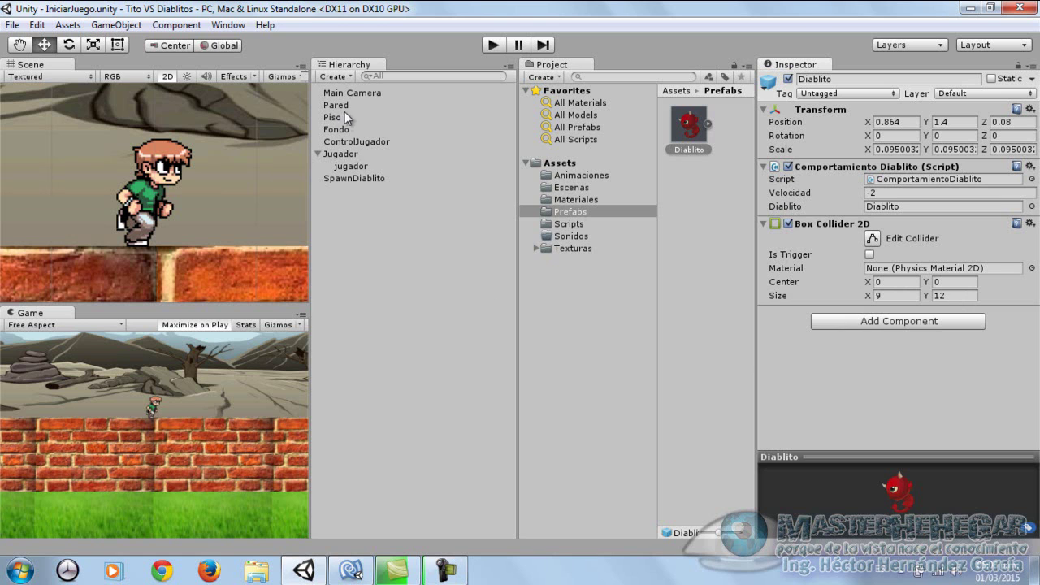
{"action": "left_click", "coordinate": [339, 153]}
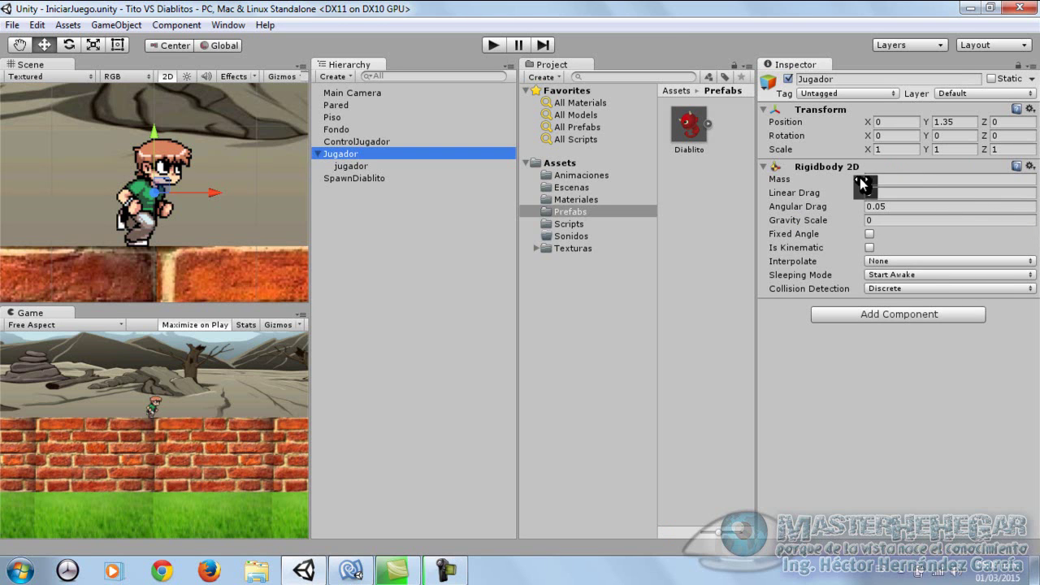
- Add a Box Collider 2D to Jugador with Center -0.12, -0.35
{"action": "left_click", "coordinate": [887, 314]}
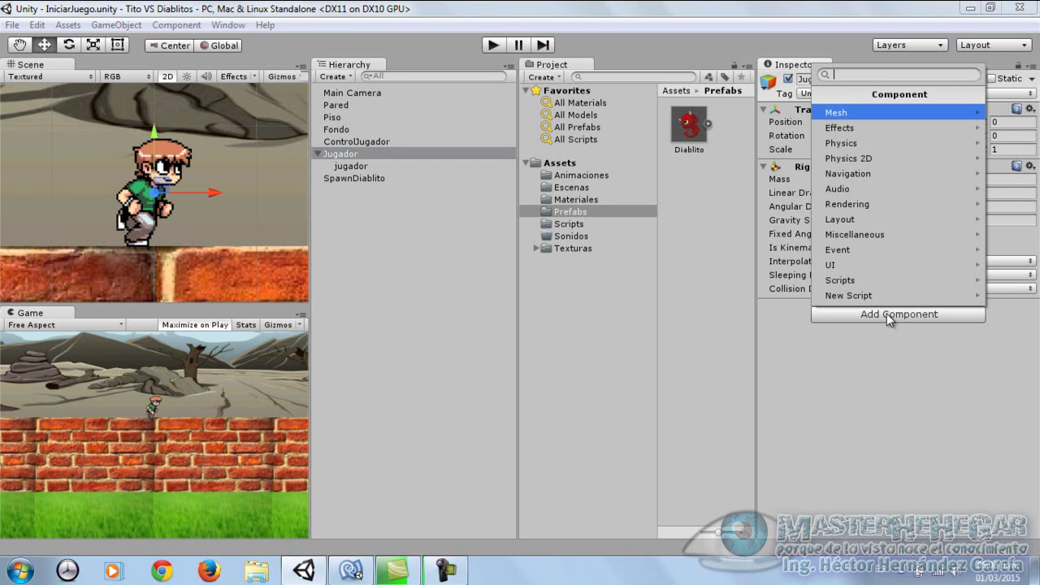
{"action": "left_click", "coordinate": [878, 159]}
{"action": "left_click", "coordinate": [850, 143]}
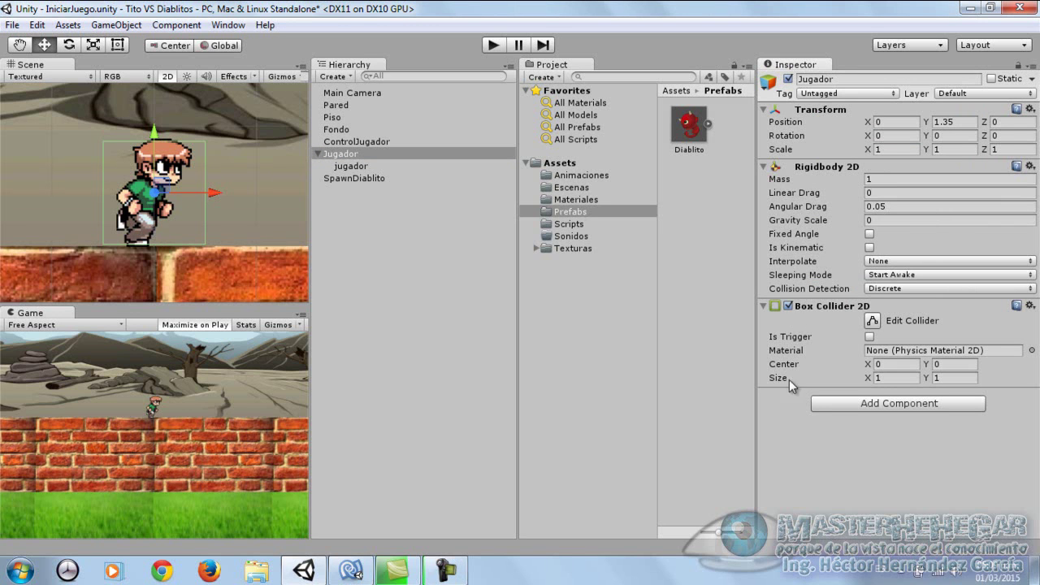
{"action": "left_click", "coordinate": [880, 364]}
{"action": "key", "text": "BackSpace"}
{"action": "type", "text": ".12"}
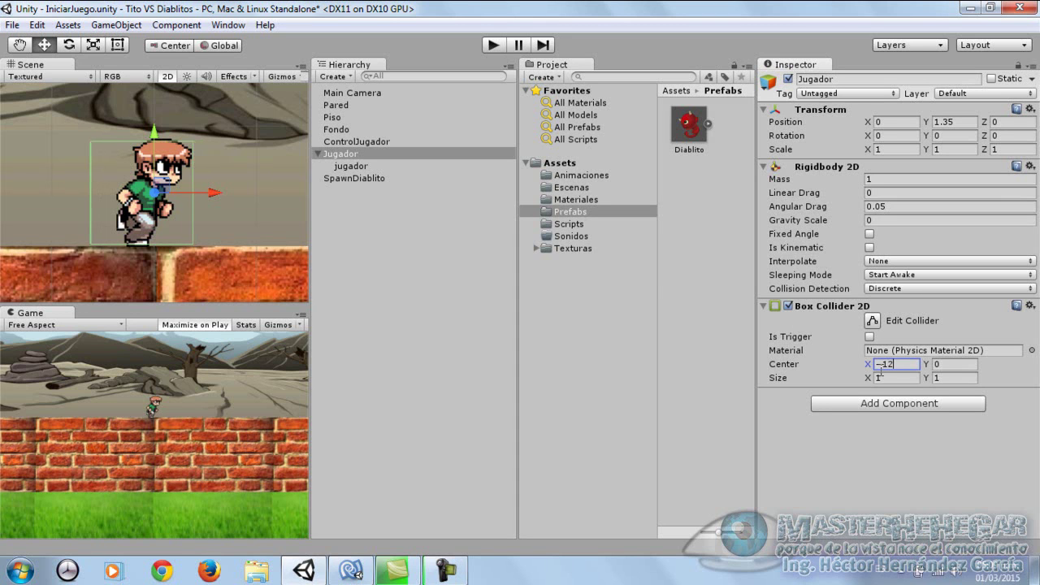
{"action": "key", "text": "Tab"}
{"action": "type", "text": "-0.35"}
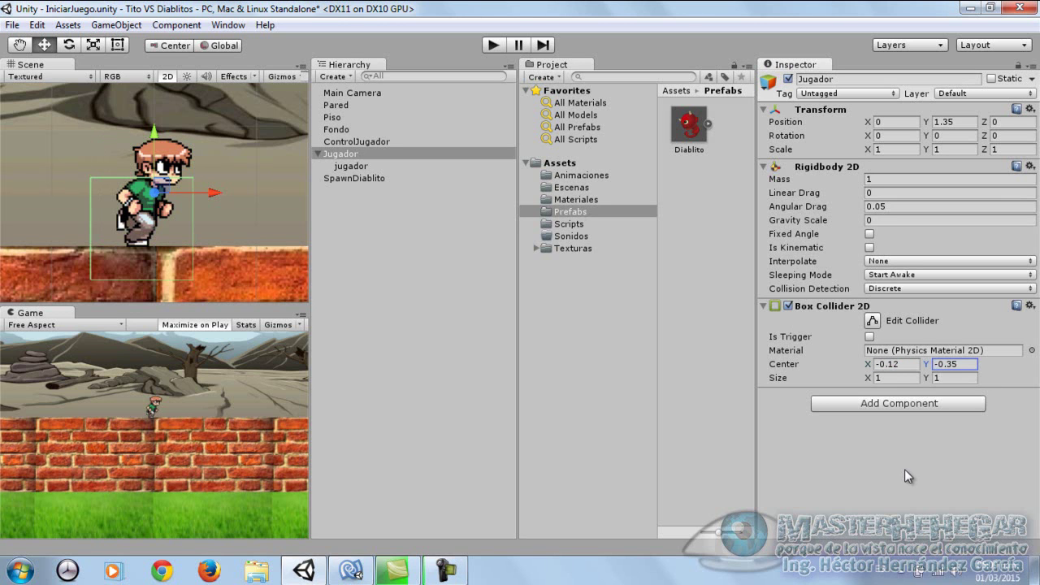
- Set the collider's Size to 0.44 by 0.33
{"action": "left_click", "coordinate": [895, 379]}
{"action": "type", "text": ".44"}
{"action": "left_click", "coordinate": [952, 378]}
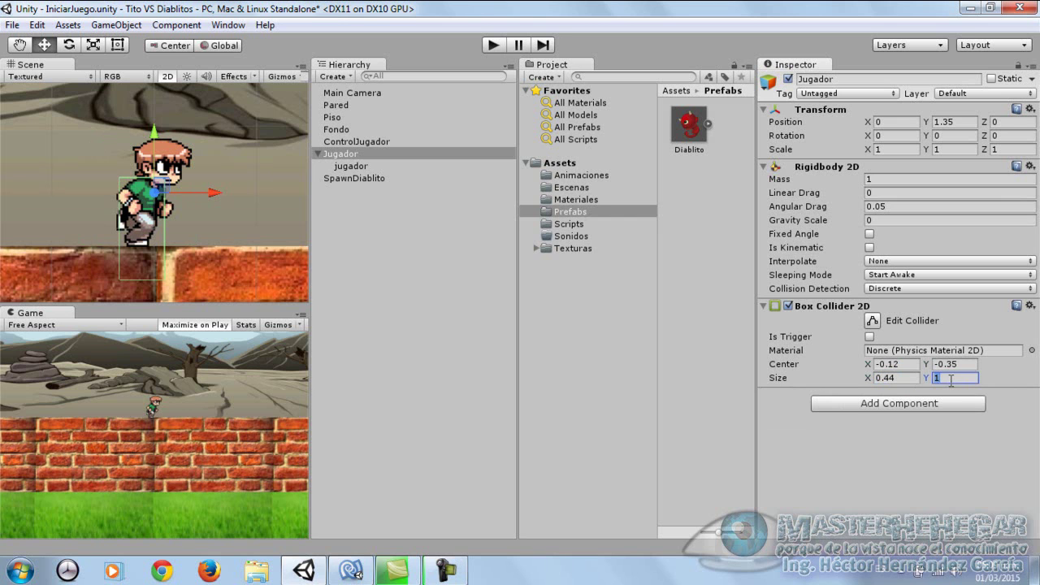
{"action": "type", "text": "0.33"}
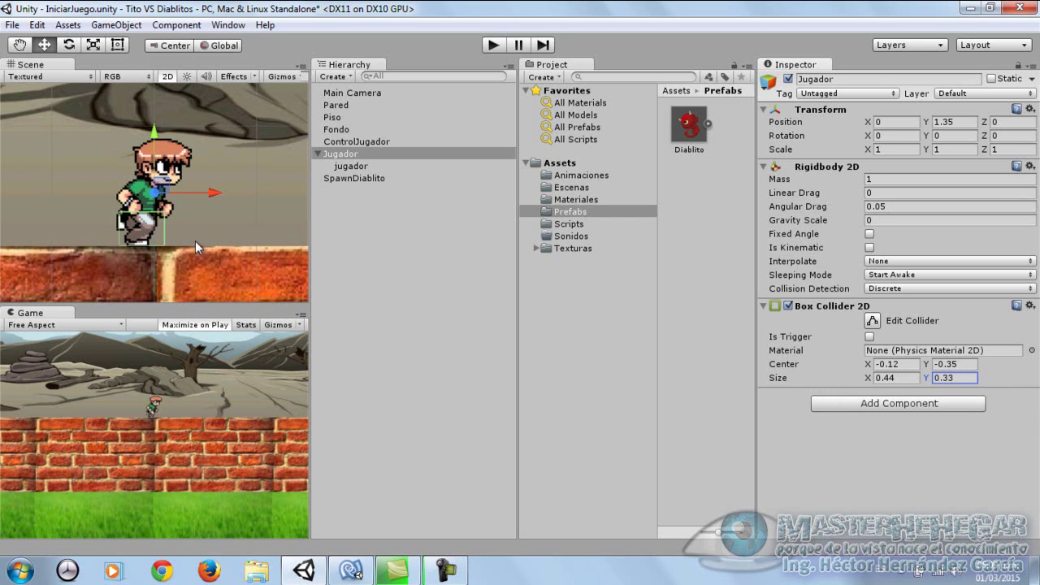
{"action": "scroll", "coordinate": [150, 208], "scroll_direction": "up", "scroll_amount": 2}
{"action": "scroll", "coordinate": [150, 207], "scroll_direction": "up", "scroll_amount": 2}
{"action": "scroll", "coordinate": [151, 207], "scroll_direction": "up", "scroll_amount": 2}
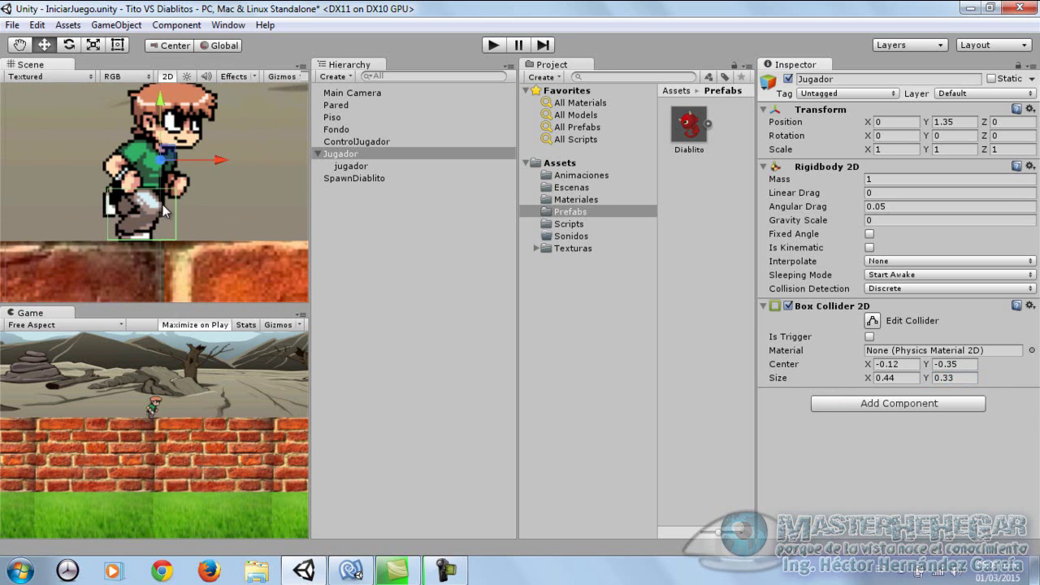
{"action": "scroll", "coordinate": [163, 202], "scroll_direction": "down", "scroll_amount": 2}
{"action": "scroll", "coordinate": [162, 202], "scroll_direction": "down", "scroll_amount": 1}
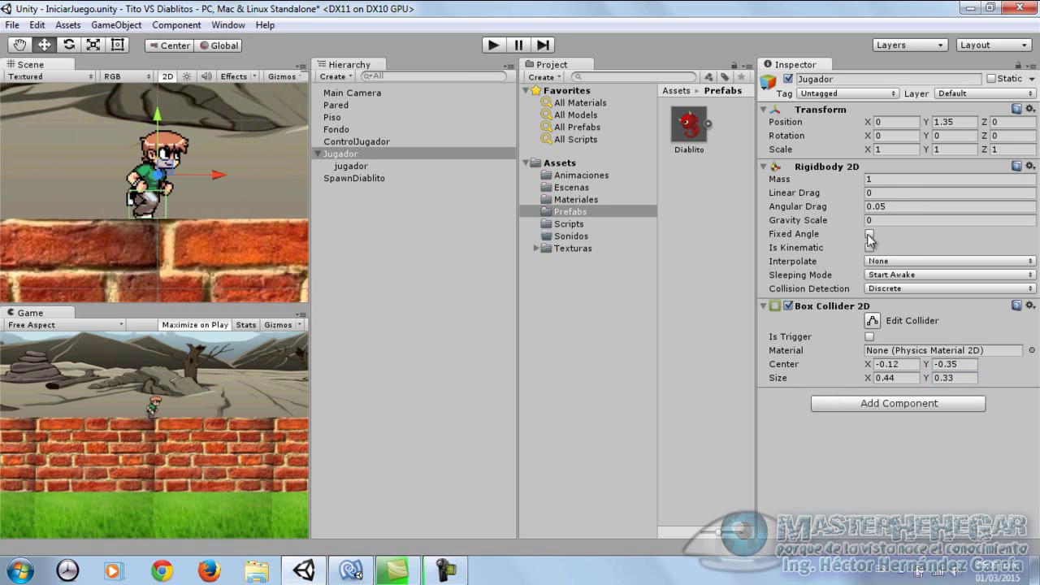
- Enable Fixed Angle on Jugador's Rigidbody 2D and start Play mode
{"action": "left_click", "coordinate": [870, 234]}
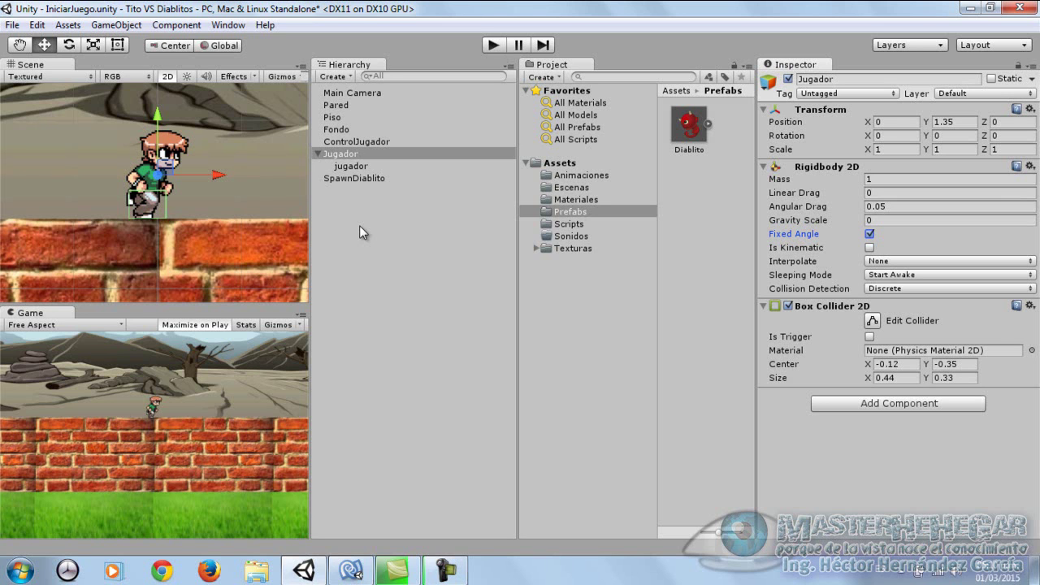
{"action": "left_click", "coordinate": [494, 44]}
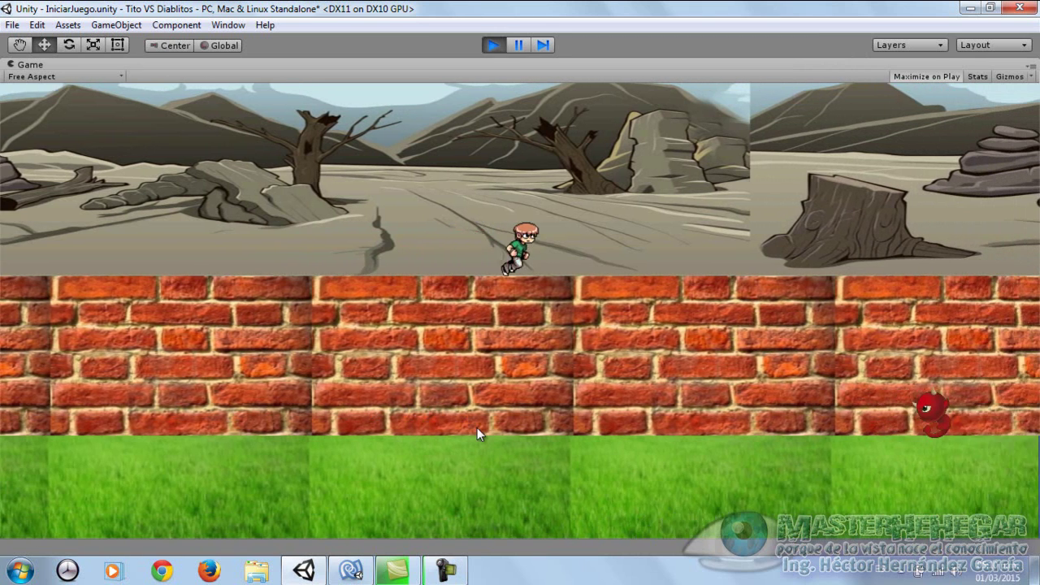
- Switch the runner repeatedly between the upper path and brick-wall lane, then stop playing
{"action": "left_click", "coordinate": [477, 427]}
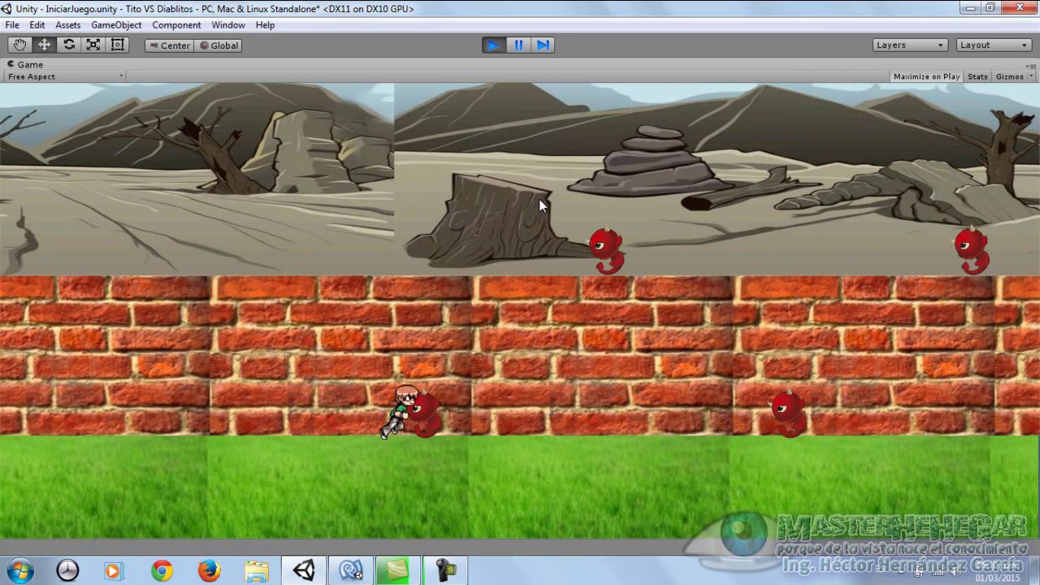
{"action": "left_click", "coordinate": [538, 199]}
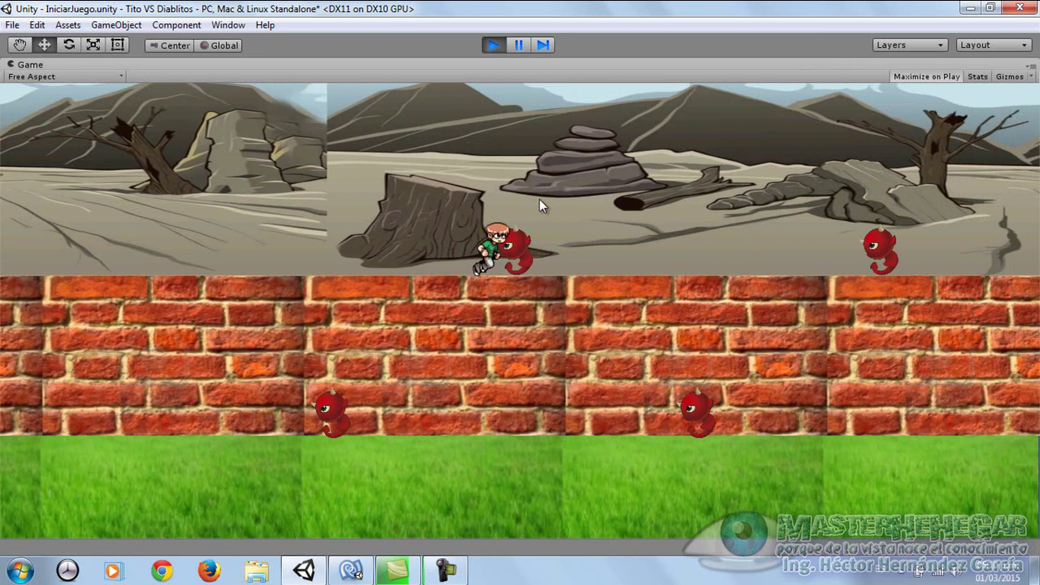
{"action": "left_click", "coordinate": [540, 199]}
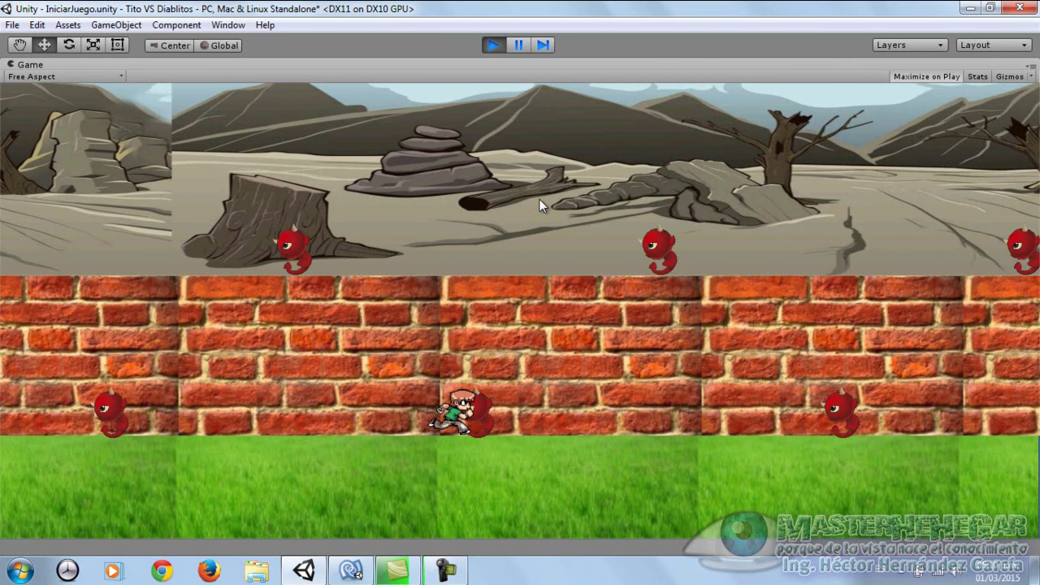
{"action": "left_click", "coordinate": [540, 199]}
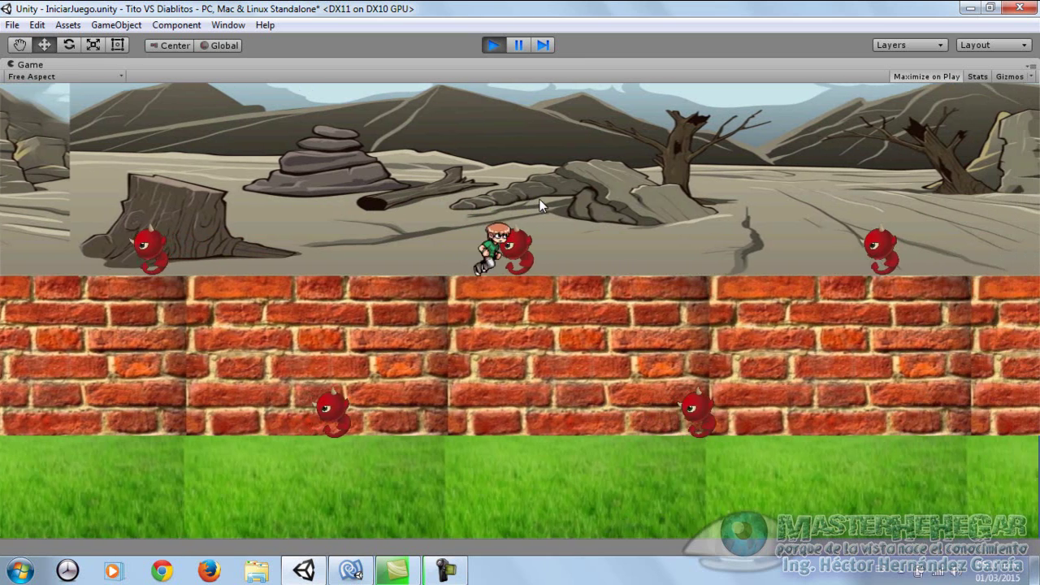
{"action": "left_click", "coordinate": [539, 198]}
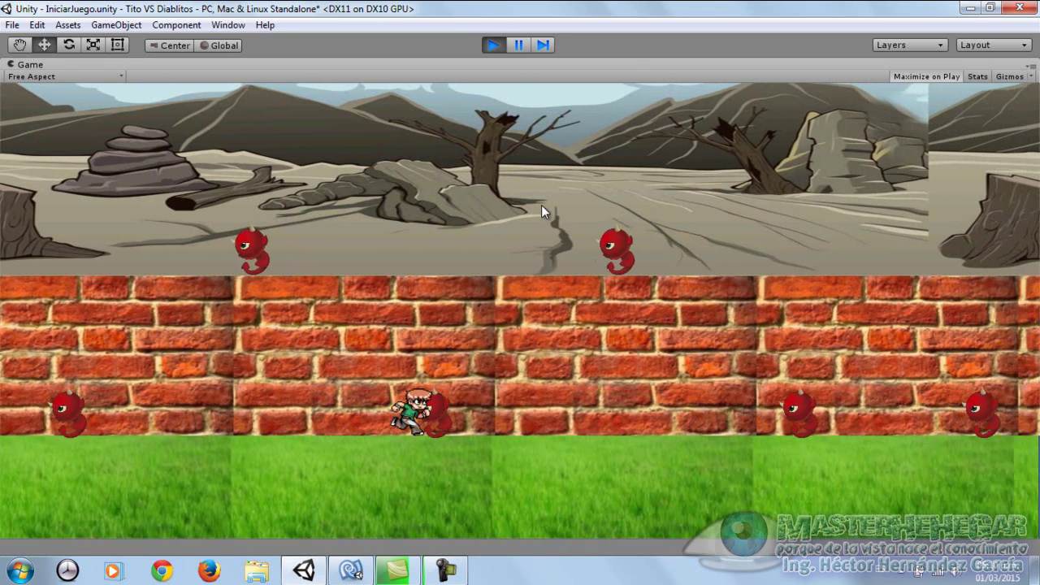
{"action": "left_click", "coordinate": [541, 204]}
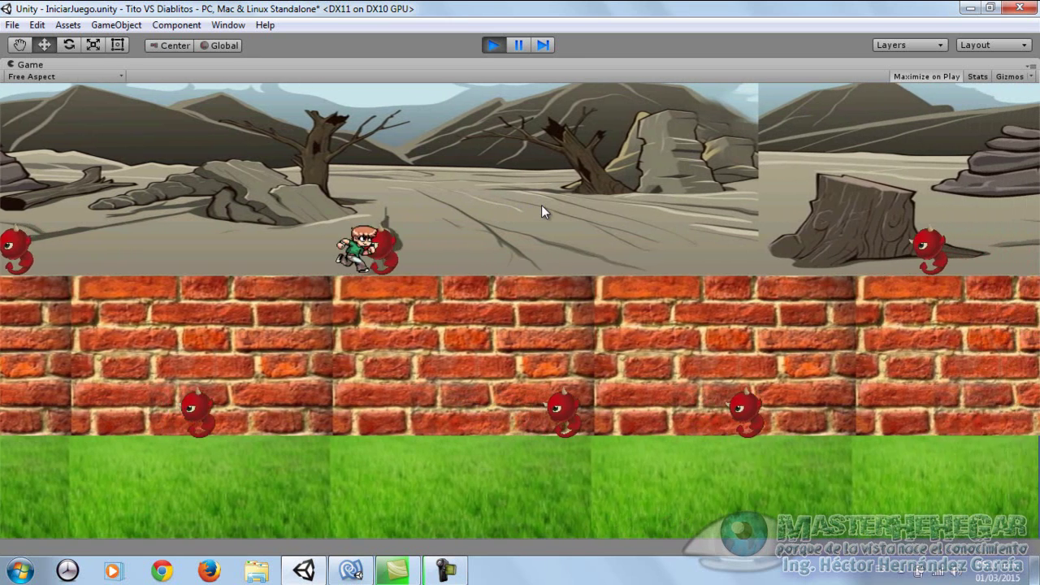
{"action": "left_click", "coordinate": [542, 205]}
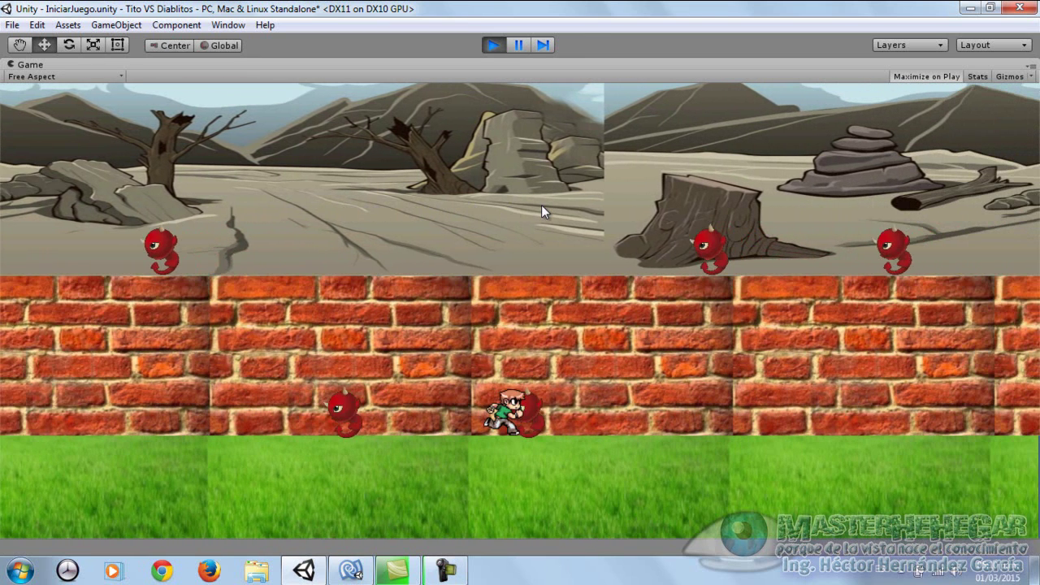
{"action": "left_click", "coordinate": [542, 205]}
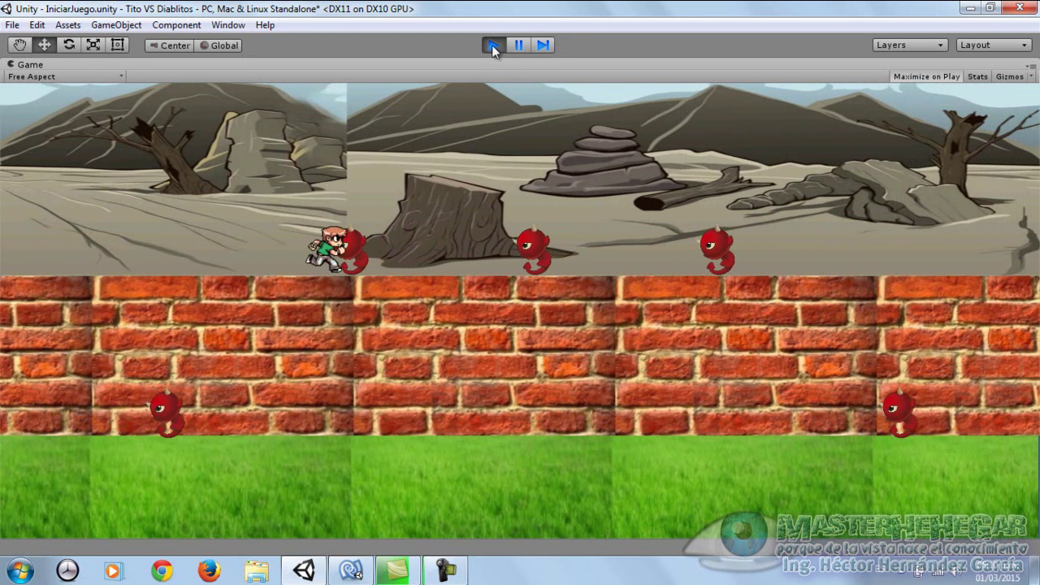
{"action": "left_click", "coordinate": [492, 45]}
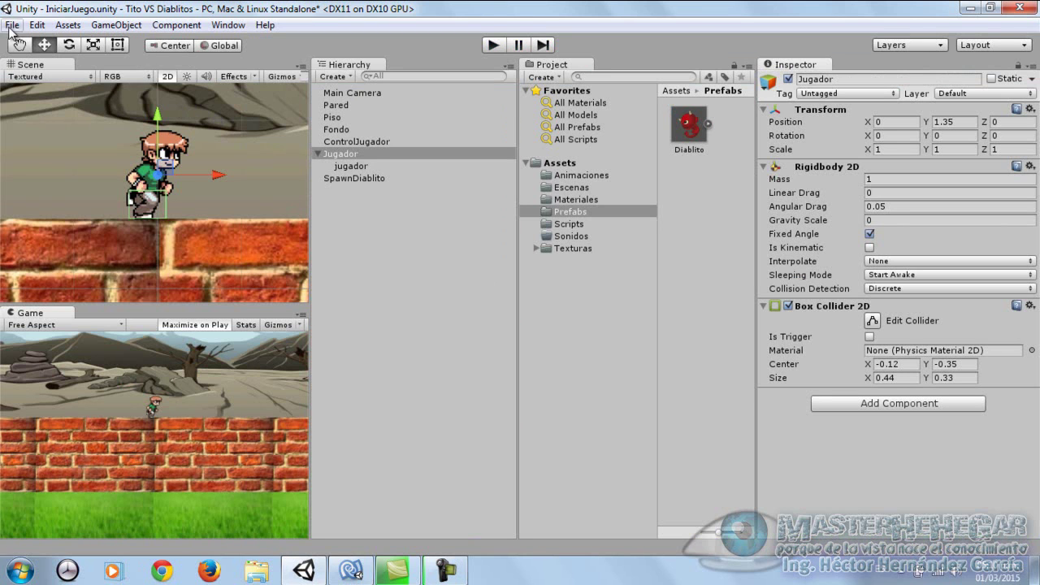
- Save the scene and open ControlJugador.cs from Assets/Scripts in MonoDevelop
{"action": "left_click", "coordinate": [12, 24]}
{"action": "left_click", "coordinate": [40, 82]}
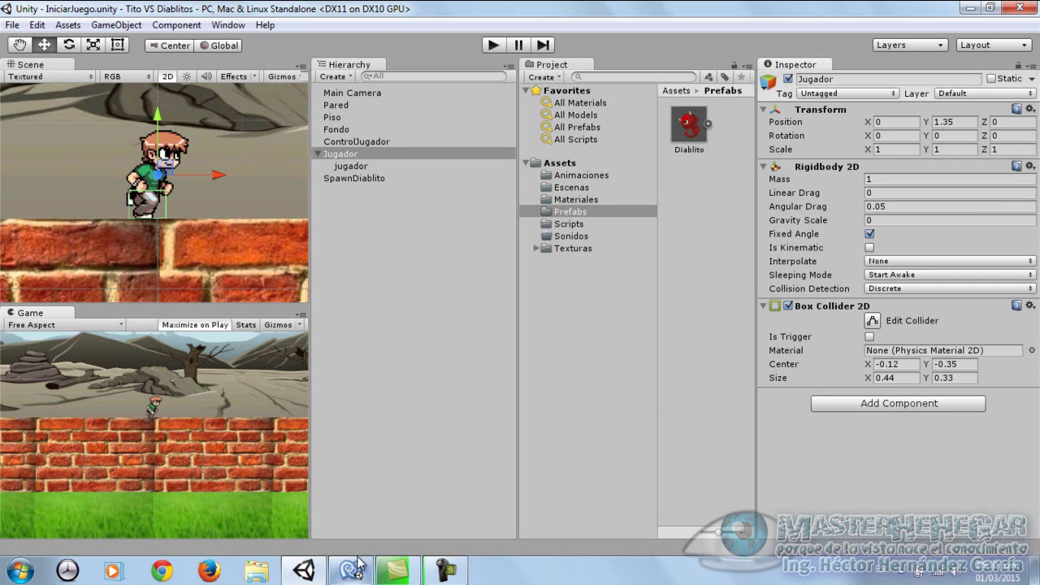
{"action": "mouse_move", "coordinate": [351, 570]}
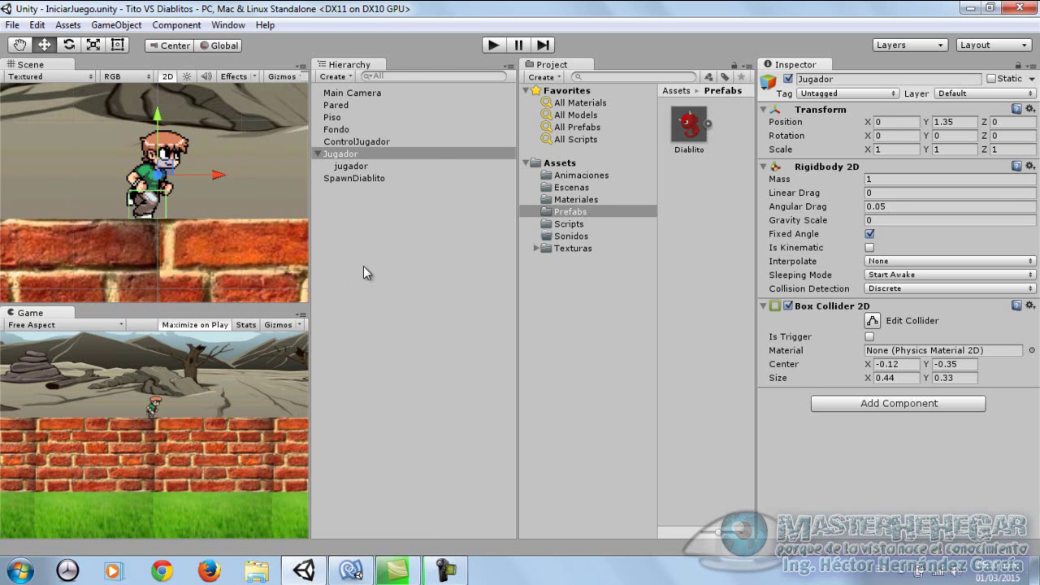
{"action": "left_click", "coordinate": [580, 225]}
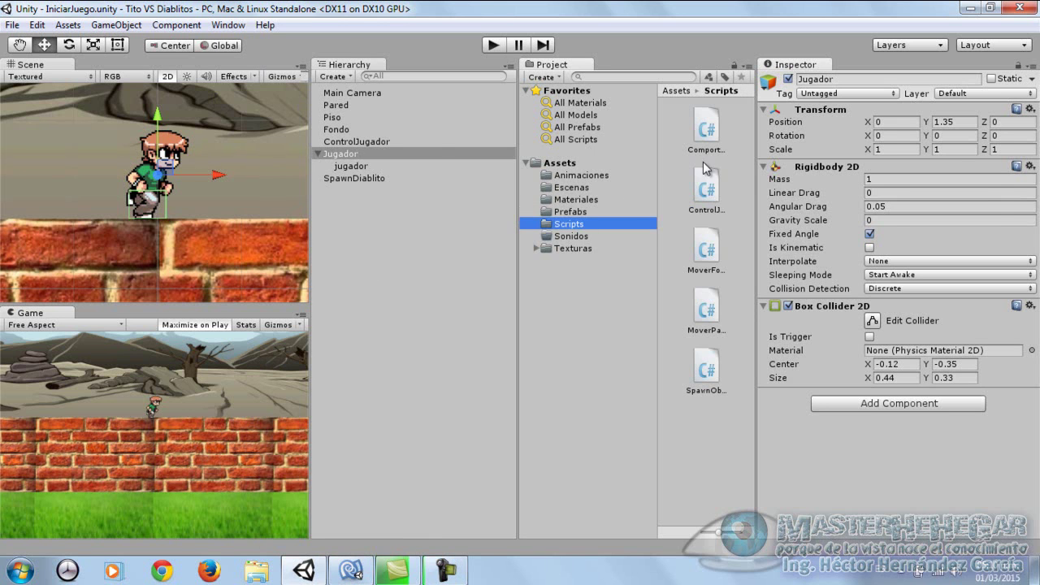
{"action": "left_click", "coordinate": [707, 189]}
{"action": "left_click", "coordinate": [945, 94]}
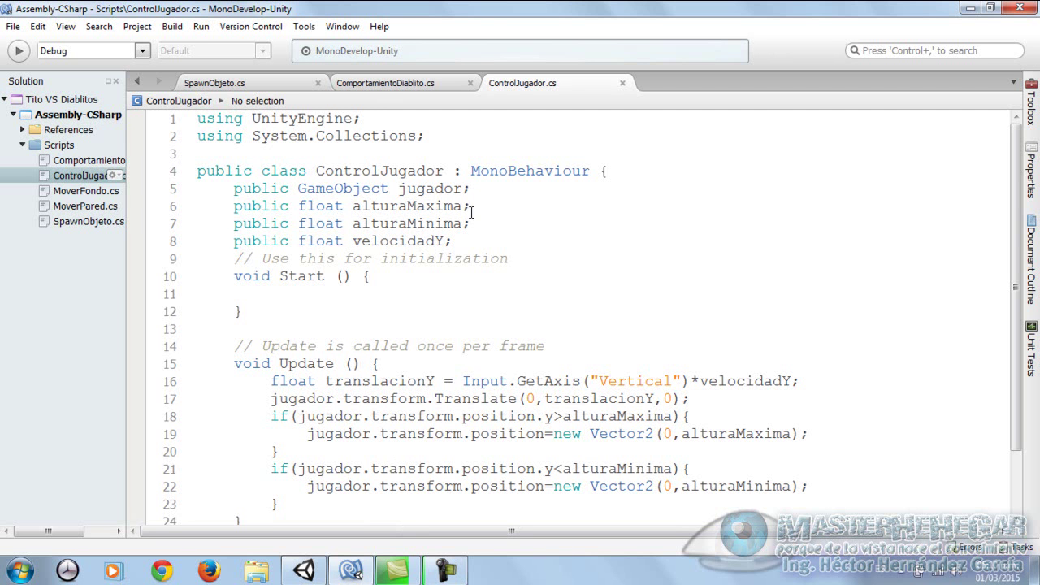
{"action": "left_click", "coordinate": [487, 217]}
- Declare 'private int contadorColisones;' on a new line after the velocidadY declaration
{"action": "mouse_move", "coordinate": [355, 571]}
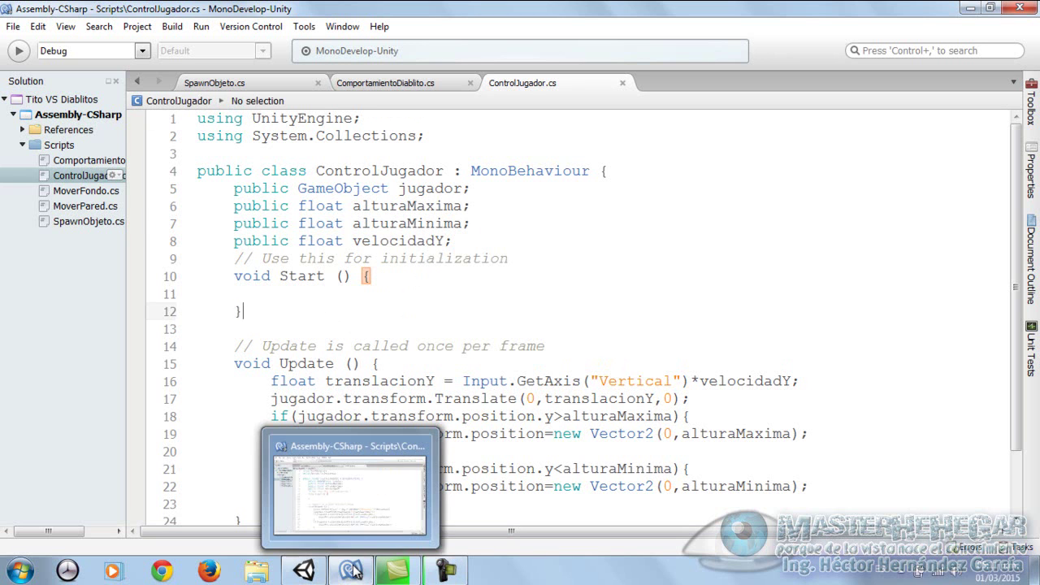
{"action": "left_click", "coordinate": [475, 244]}
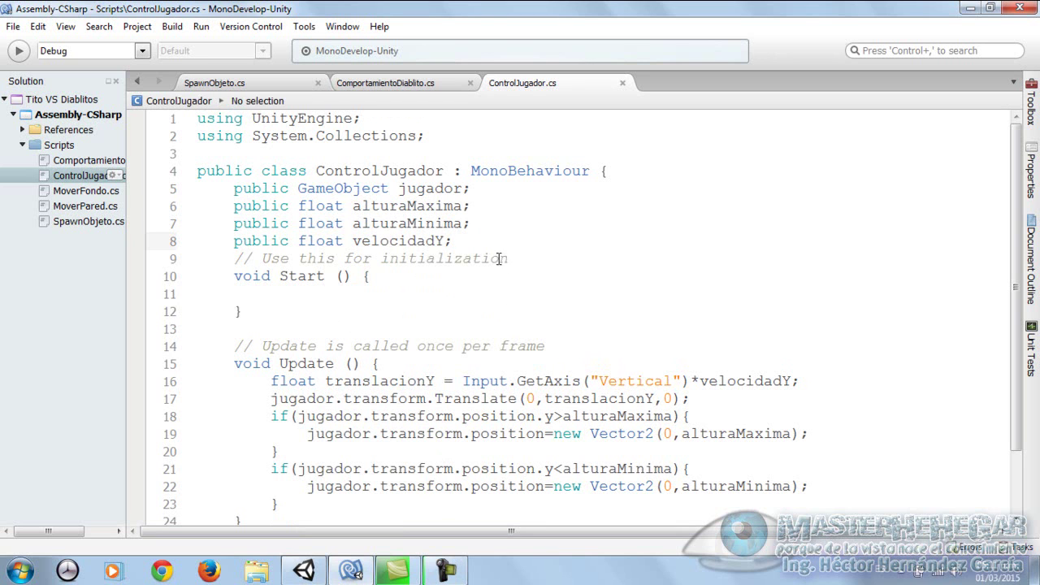
{"action": "key", "text": "Return"}
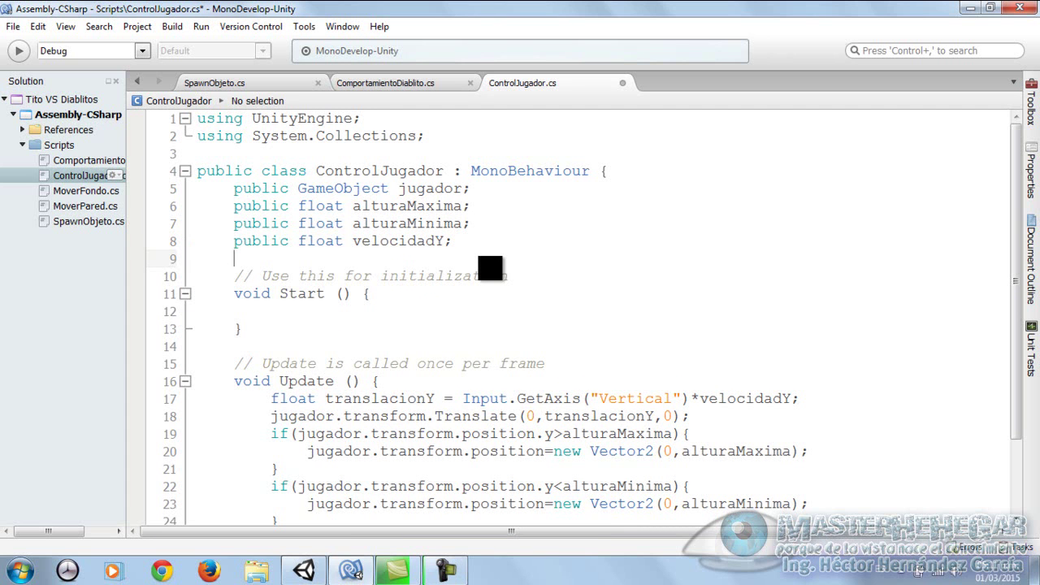
{"action": "type", "text": "private "}
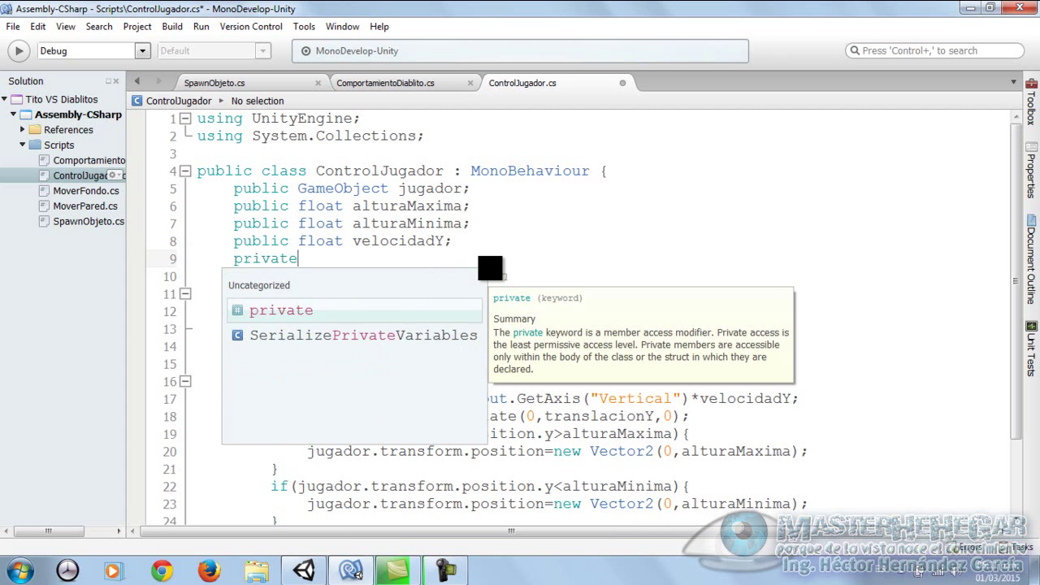
{"action": "type", "text": "int"}
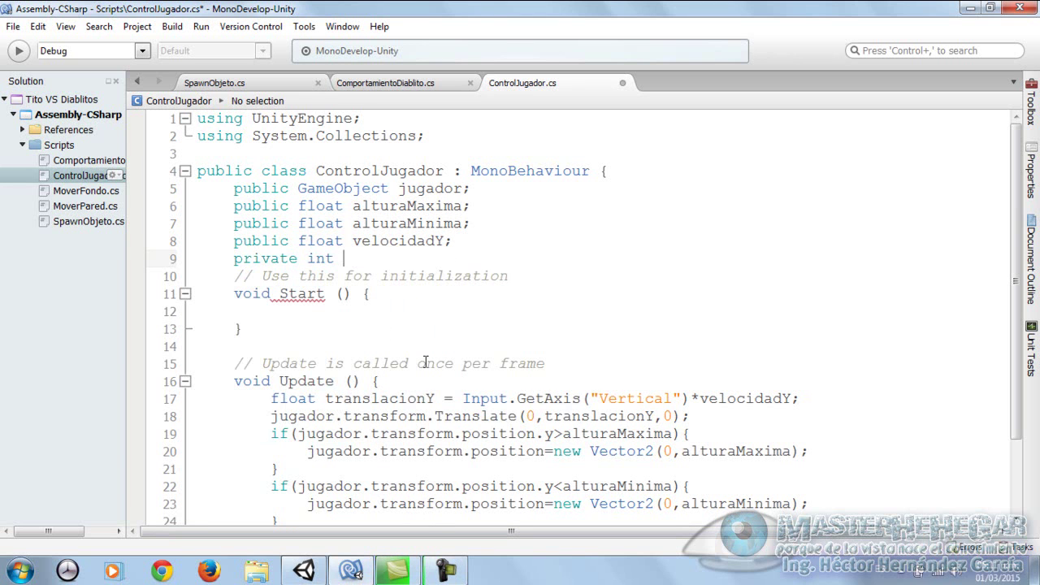
{"action": "type", "text": "contadorColisones;"}
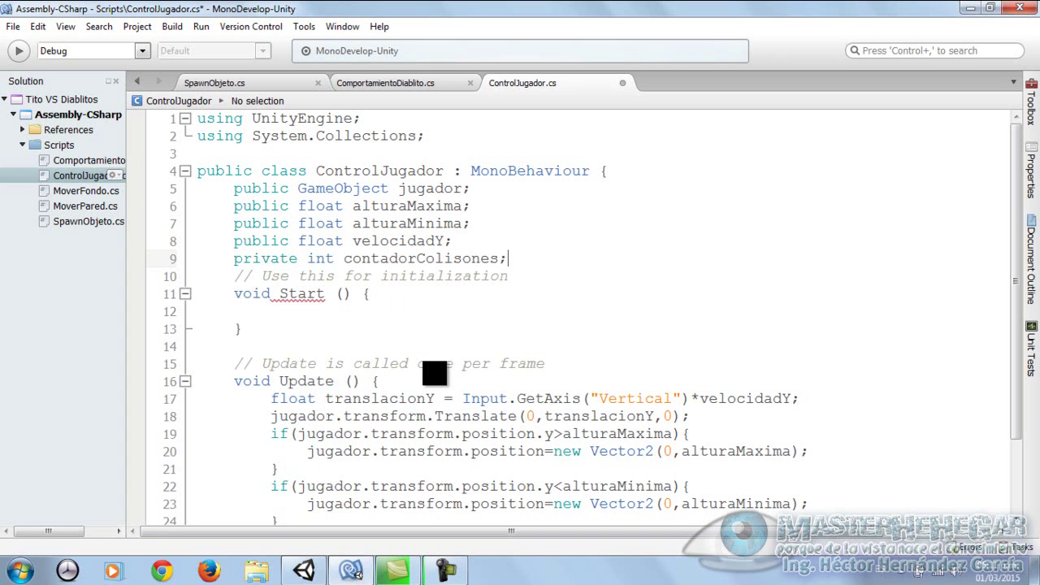
- Inside Start(), write 'contadorColisones = 0;' using the autocomplete suggestion
{"action": "left_click", "coordinate": [301, 311]}
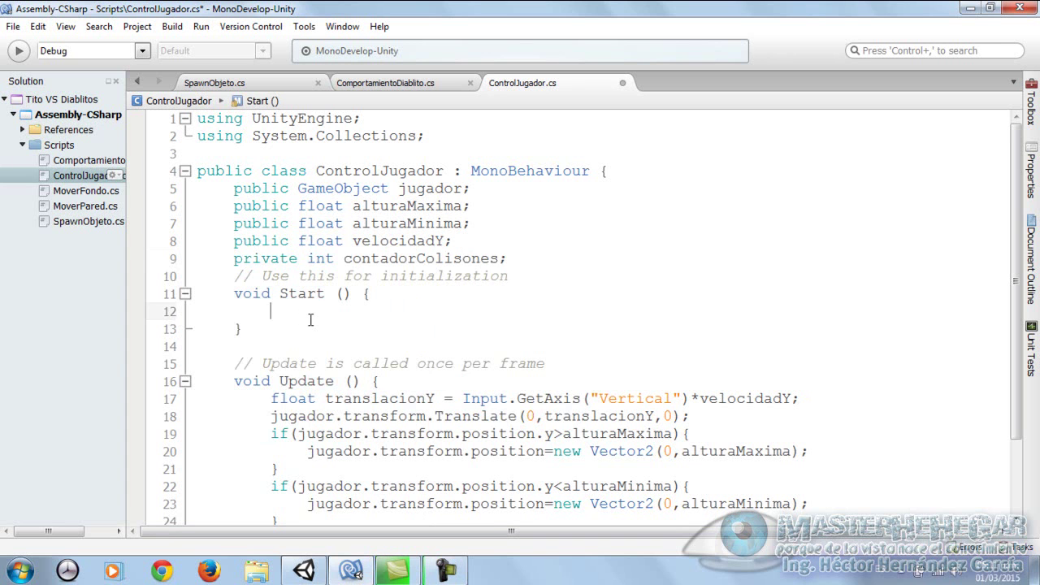
{"action": "type", "text": "con"}
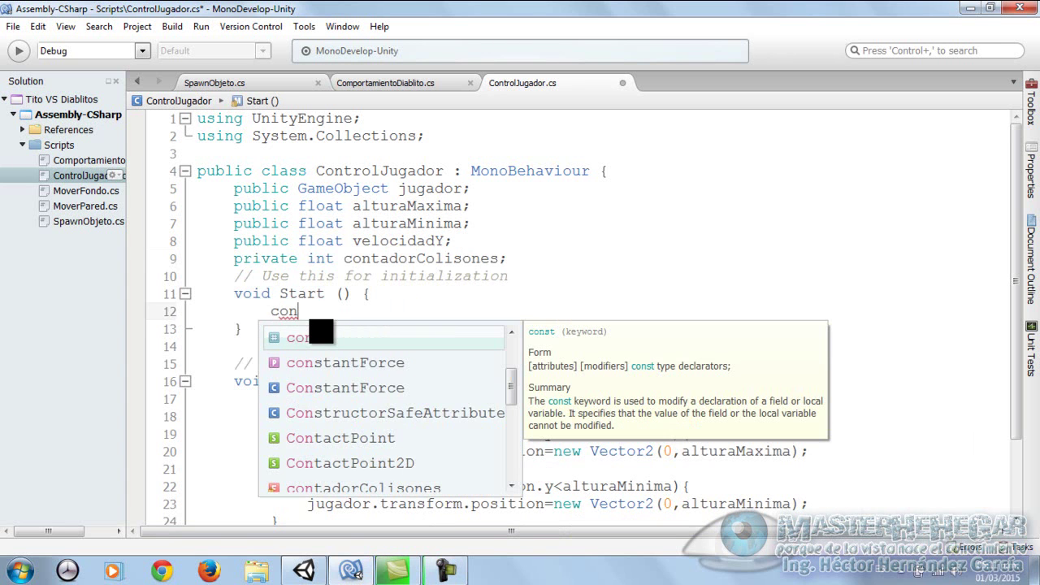
{"action": "type", "text": "ta"}
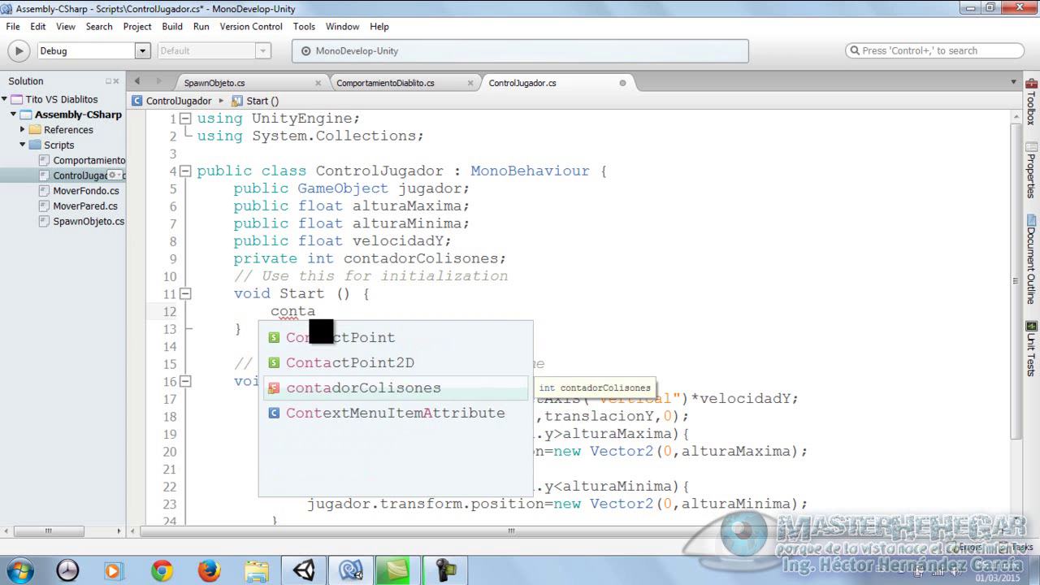
{"action": "key", "text": "Return"}
{"action": "type", "text": "= 0;"}
{"action": "scroll", "coordinate": [373, 316], "scroll_direction": "down", "scroll_amount": 2}
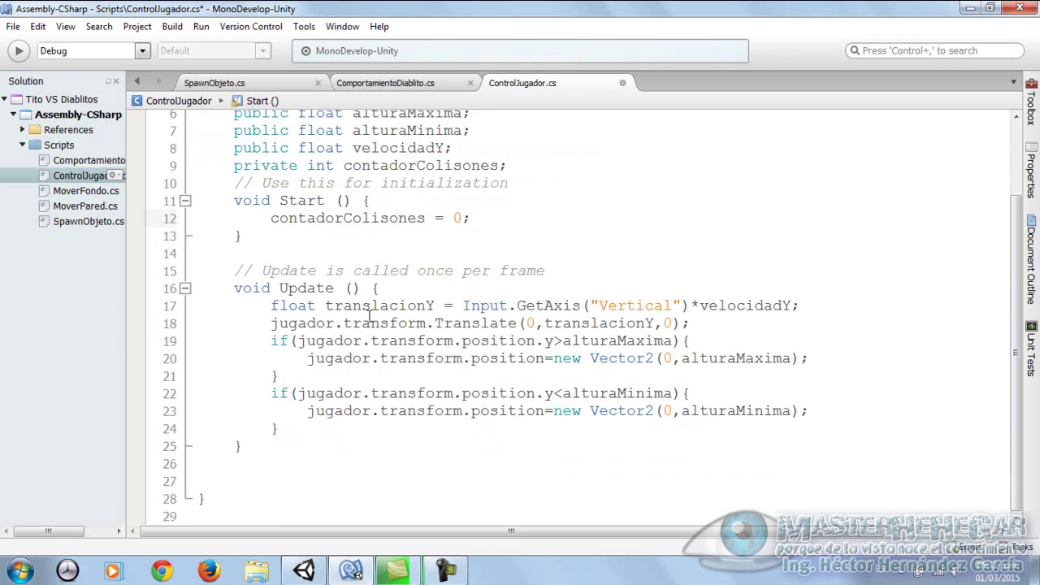
- Add the comment '//Crear el metodo para detectar colisones' below Update(), fixing its typos
{"action": "left_click", "coordinate": [246, 463]}
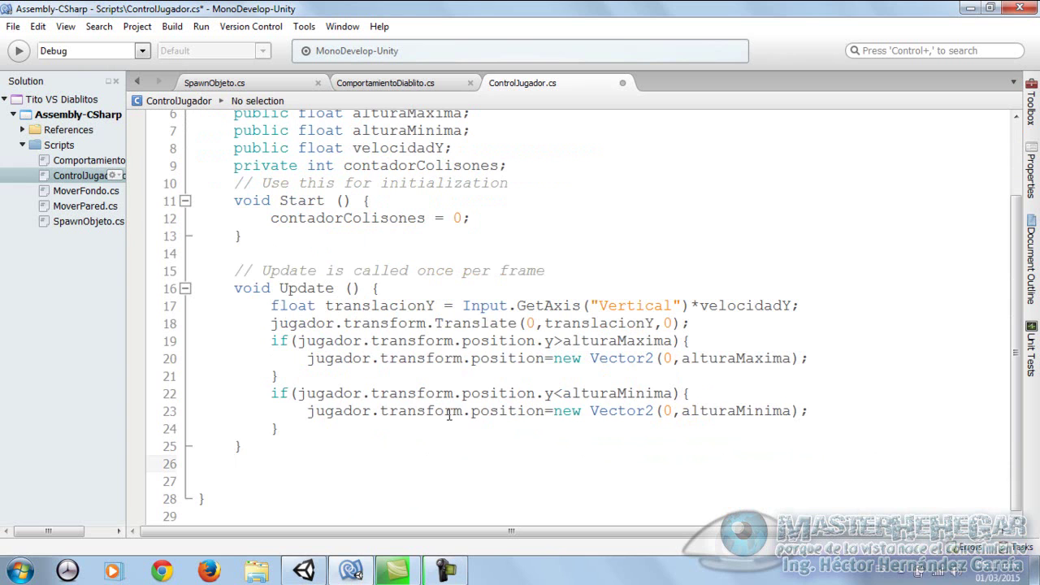
{"action": "type", "text": "//"}
{"action": "type", "text": "Craze"}
{"action": "key", "text": "BackSpace"}
{"action": "key", "text": "BackSpace"}
{"action": "key", "text": "BackSpace"}
{"action": "type", "text": "ear el metod"}
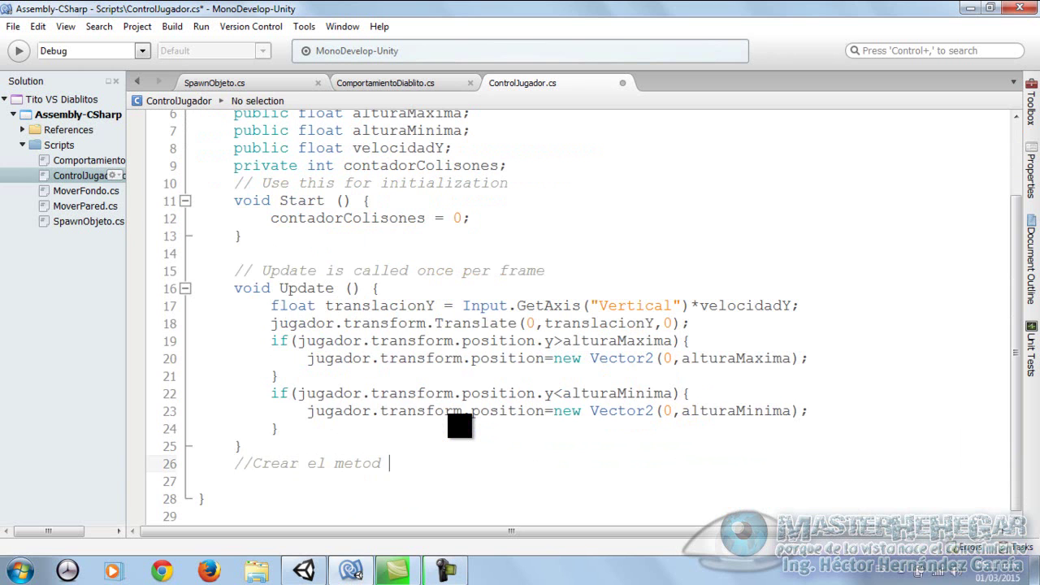
{"action": "key", "text": "BackSpace"}
{"action": "type", "text": "o para detectar coisones"}
{"action": "key", "text": "Return"}
{"action": "key", "text": "Up"}
{"action": "key", "text": "End"}
{"action": "key", "text": "Left"}
{"action": "key", "text": "Left"}
{"action": "key", "text": "Left"}
{"action": "key", "text": "Left"}
{"action": "type", "text": "l"}
{"action": "key", "text": "End"}
- Begin the method 'void OnTriggerEnter2D(){' on a new line under the comment
{"action": "key", "text": "Return"}
{"action": "scroll", "coordinate": [442, 423], "scroll_direction": "down", "scroll_amount": 1}
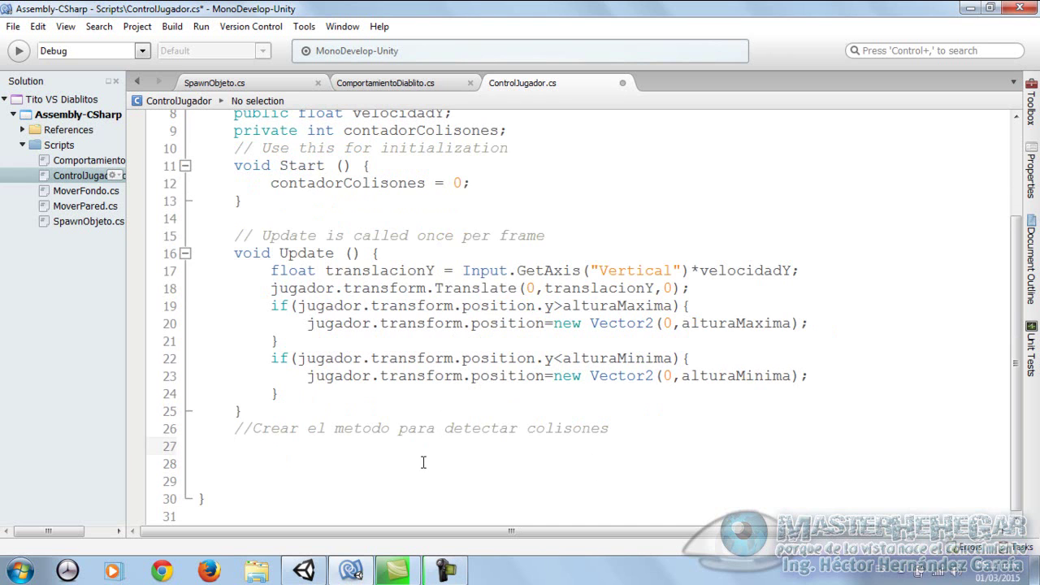
- Add a void OnTriggerEnter2D() method with an open body below Update
{"action": "type", "text": "void OnTriggerEnter2D(){"}
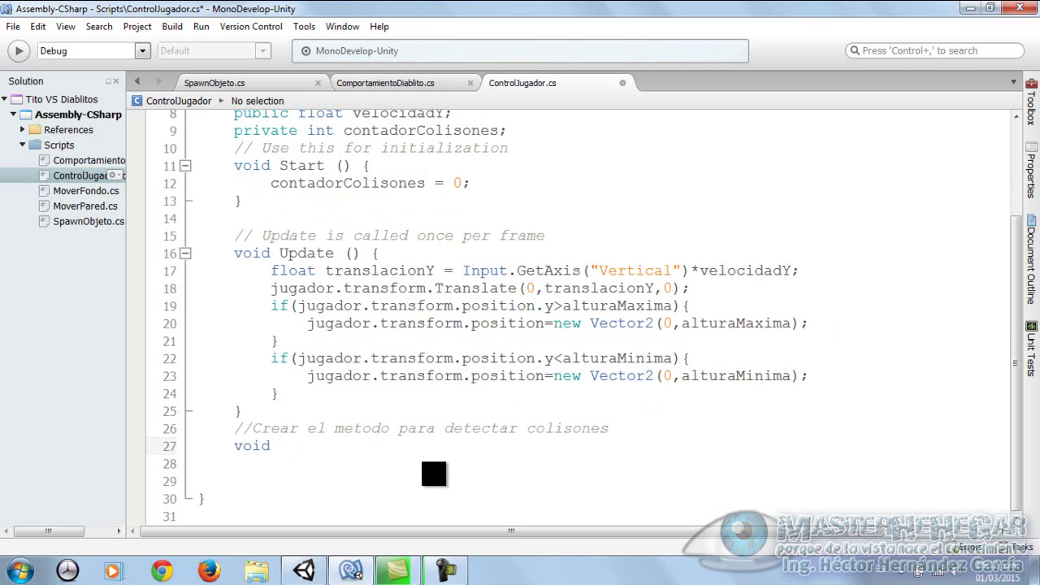
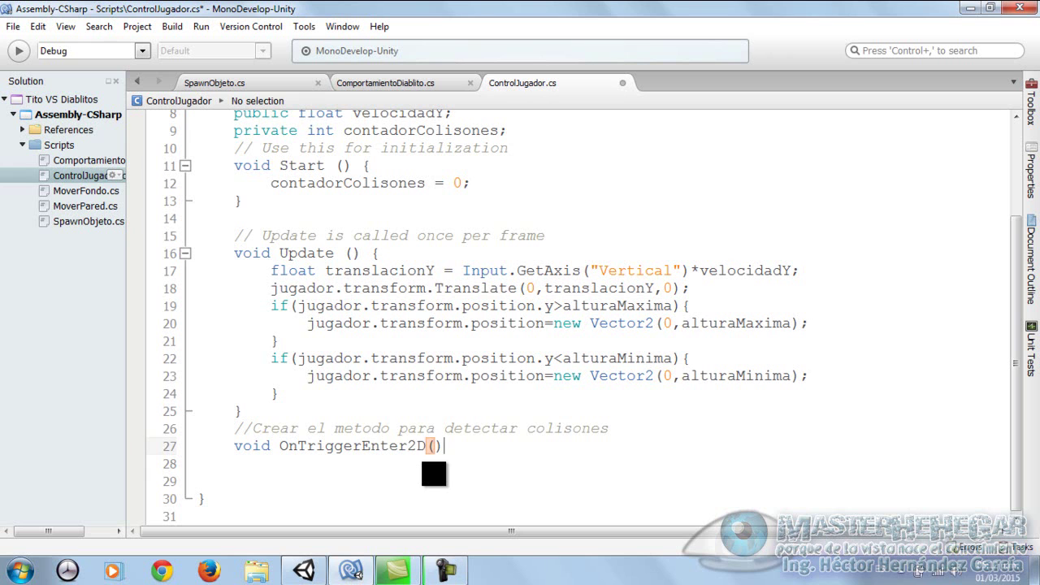
- Begin the method 'void OnTriggerEnter2D(){' on a new line under the comment
- Add a void OnTriggerEnter2D() method with an open body below Update
{"action": "type", "text": "{"}
{"action": "key", "text": "Return"}
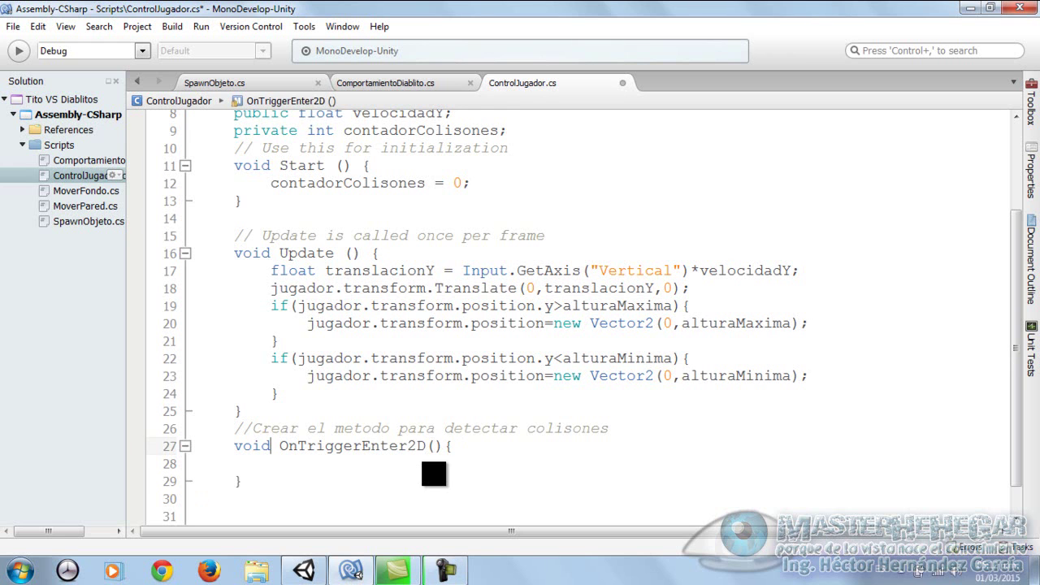
{"action": "scroll", "coordinate": [424, 429], "scroll_direction": "down", "scroll_amount": 1}
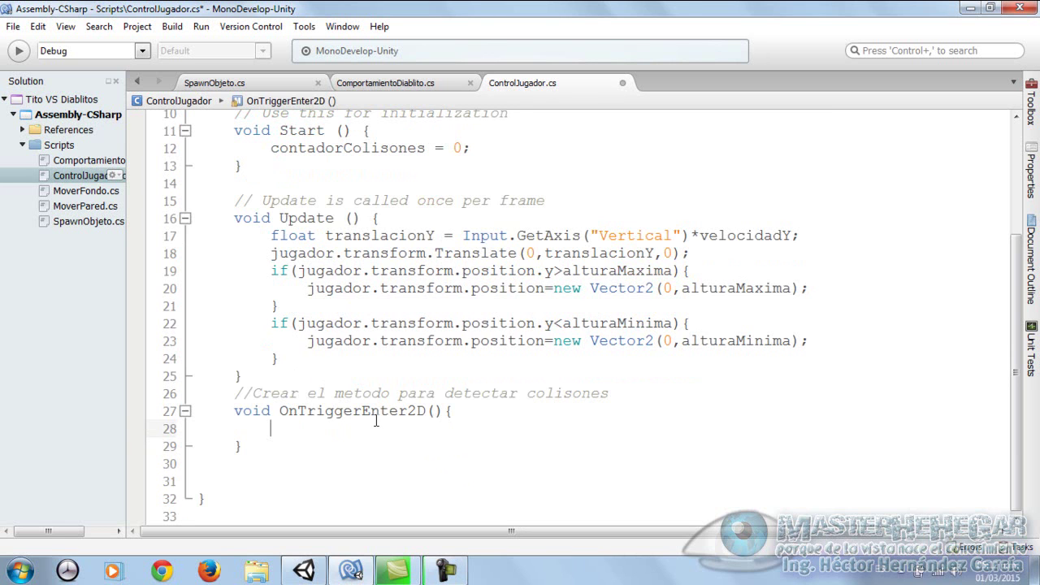
- Give OnTriggerEnter2D a Collider2D col parameter and indent its empty body line
{"action": "key", "text": "Up"}
{"action": "key", "text": "End"}
{"action": "key", "text": "Left"}
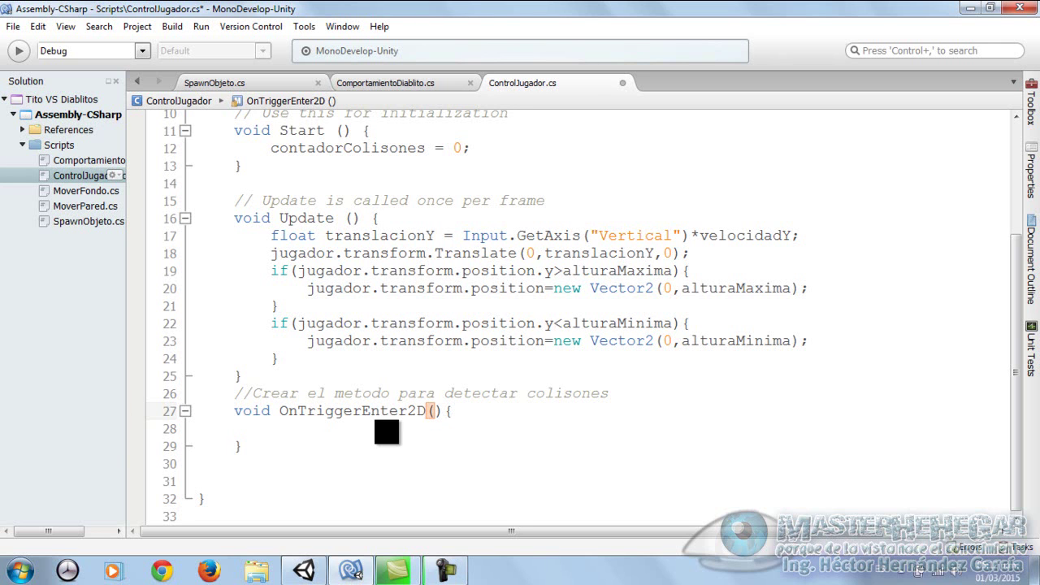
{"action": "type", "text": "Col"}
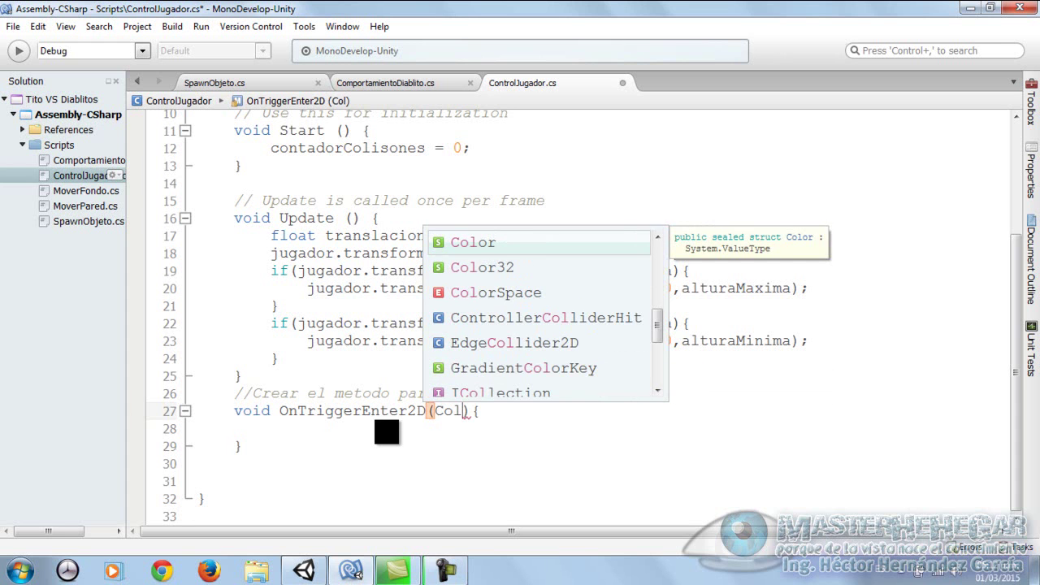
{"action": "type", "text": "l"}
{"action": "key", "text": "Down"}
{"action": "key", "text": "Return"}
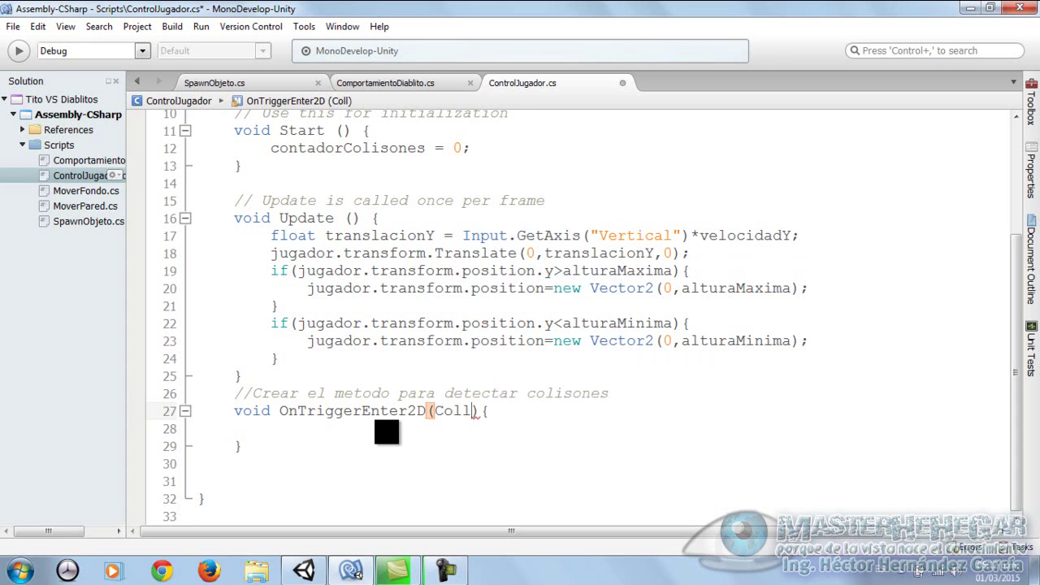
{"action": "type", "text": "ider2D col"}
{"action": "left_click", "coordinate": [387, 432]}
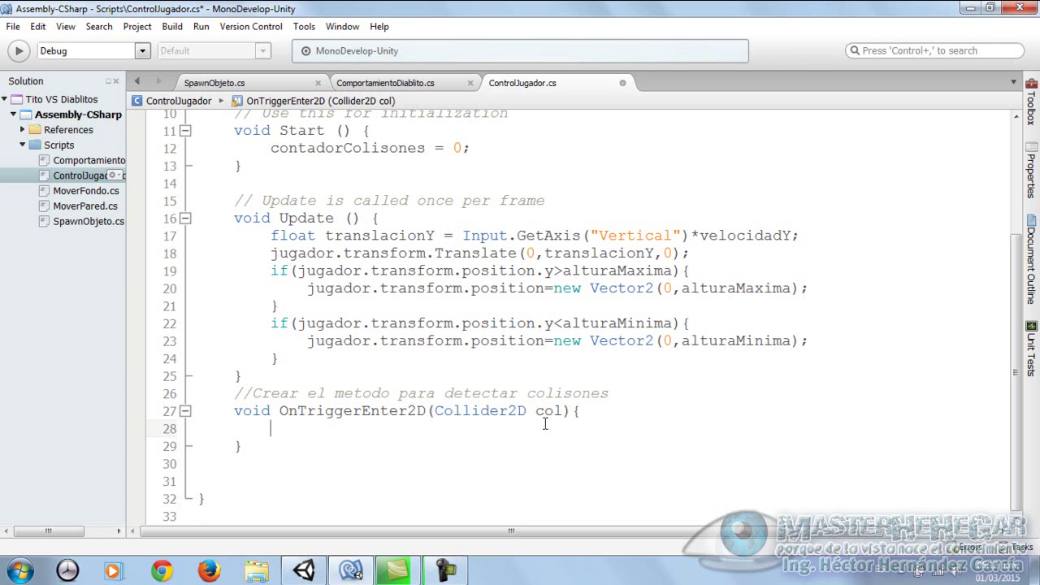
{"action": "left_click_drag", "start_coordinate": [563, 411], "coordinate": [534, 411]}
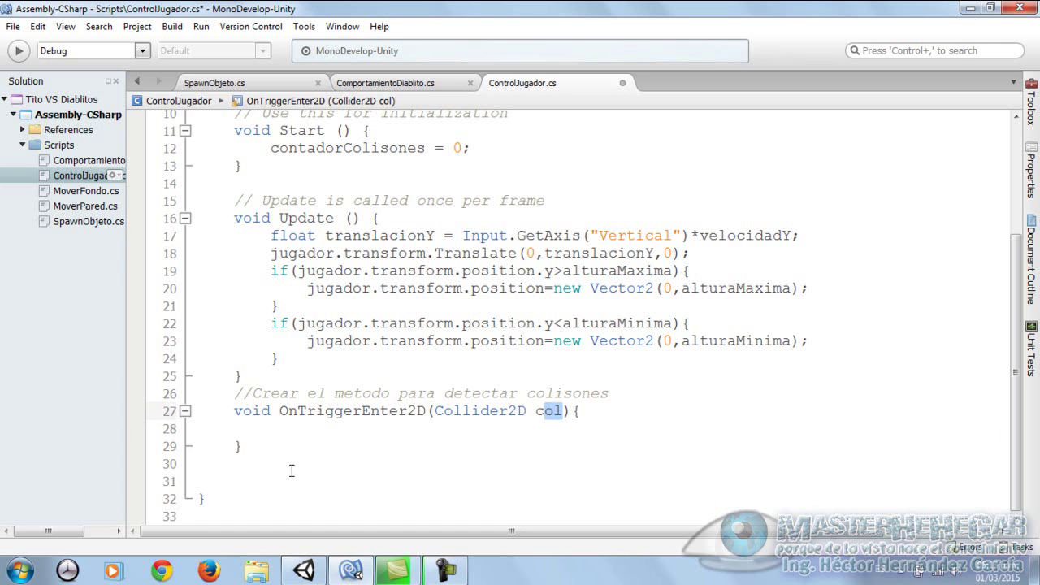
{"action": "left_click", "coordinate": [295, 424]}
{"action": "key", "text": "Tab"}
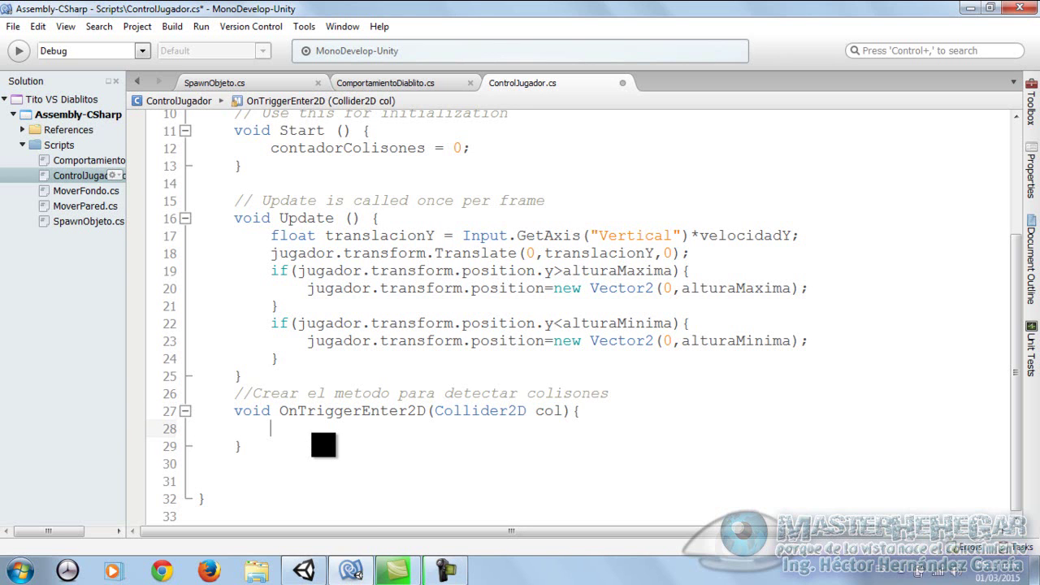
- Write contadorColisones = contadorColisones + 1; in the method body, then begin a Debug line
{"action": "type", "text": "cuen"}
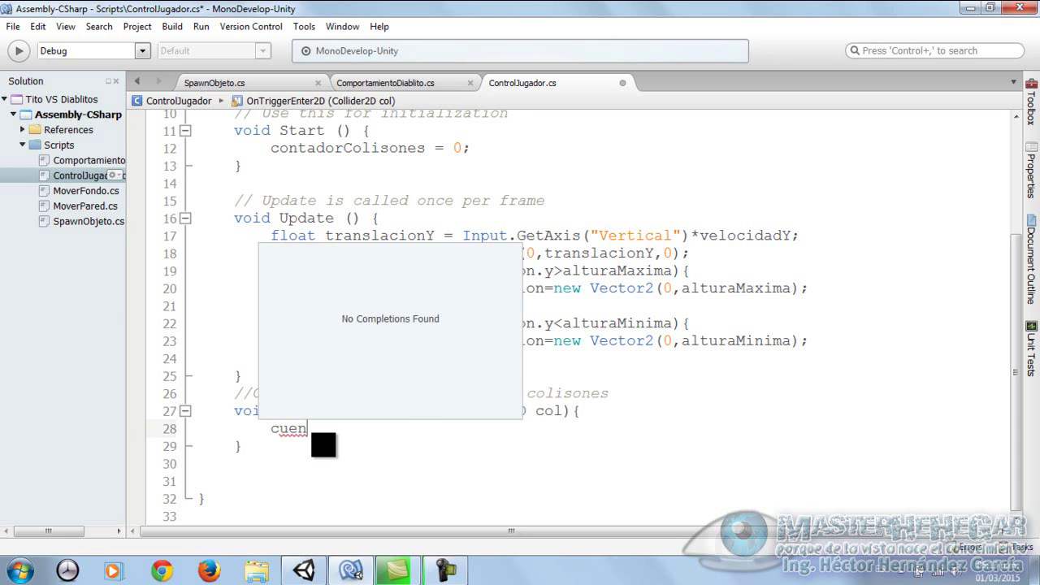
{"action": "type", "text": "taCollisi"}
{"action": "key", "text": "BackSpace"}
{"action": "key", "text": "BackSpace"}
{"action": "key", "text": "BackSpace"}
{"action": "key", "text": "BackSpace"}
{"action": "key", "text": "BackSpace"}
{"action": "key", "text": "BackSpace"}
{"action": "key", "text": "BackSpace"}
{"action": "key", "text": "BackSpace"}
{"action": "key", "text": "BackSpace"}
{"action": "key", "text": "BackSpace"}
{"action": "key", "text": "BackSpace"}
{"action": "key", "text": "BackSpace"}
{"action": "type", "text": "onta"}
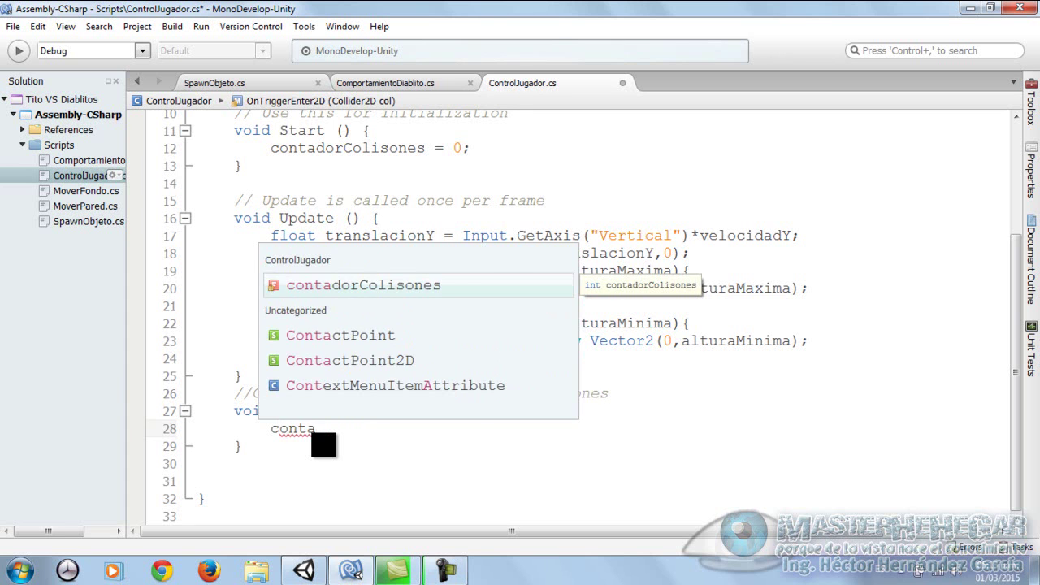
{"action": "key", "text": "Return"}
{"action": "type", "text": "= c"}
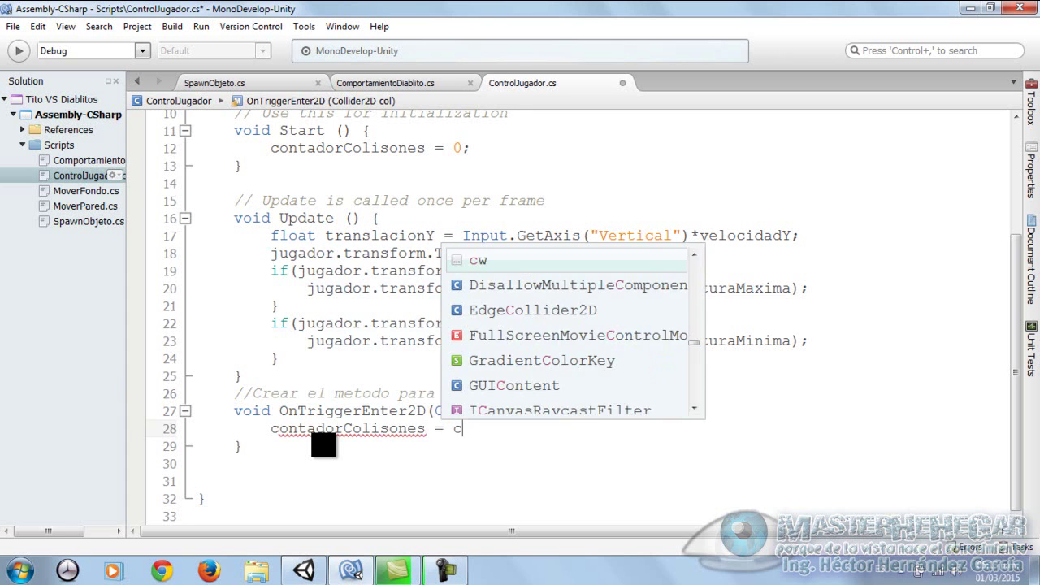
{"action": "type", "text": "on"}
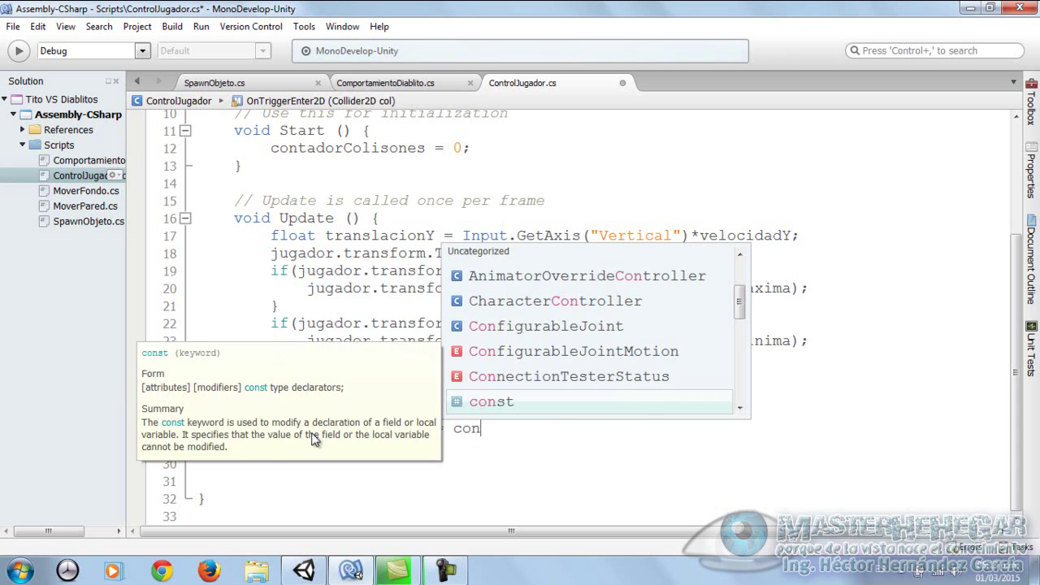
{"action": "type", "text": "ta"}
{"action": "key", "text": "Return"}
{"action": "type", "text": "+ 1;"}
{"action": "key", "text": "Return"}
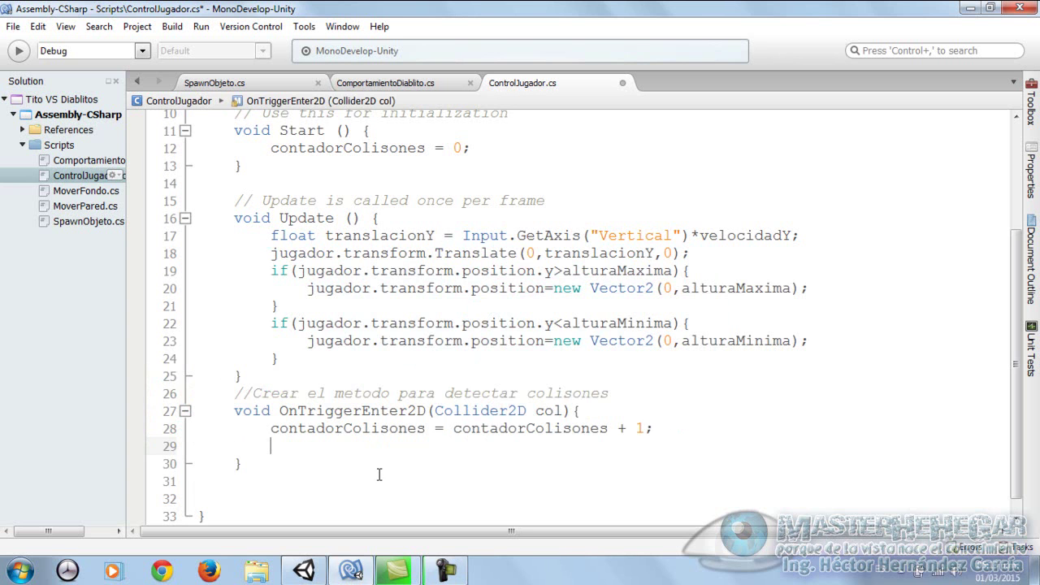
{"action": "type", "text": "De"}
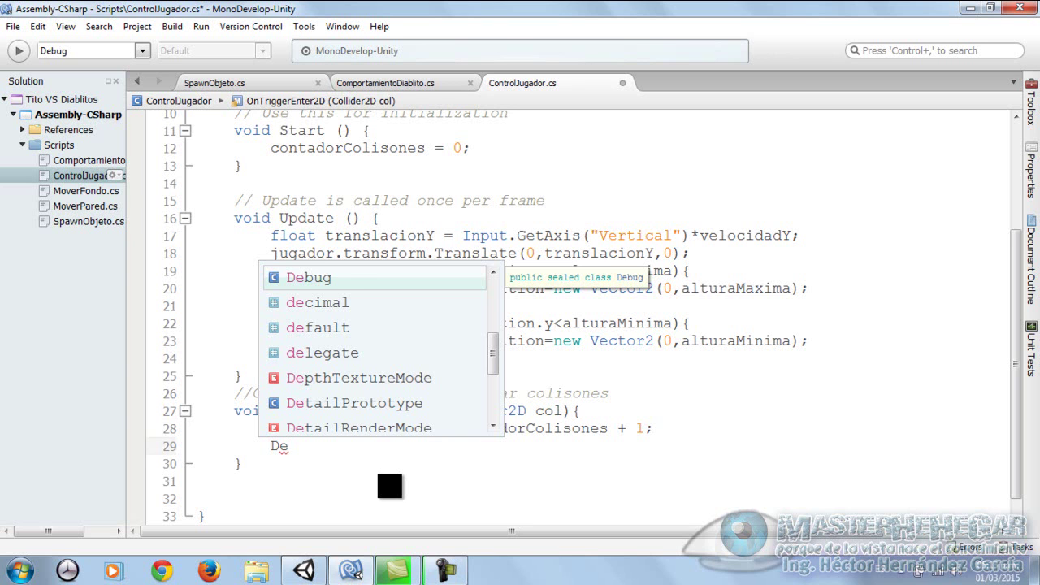
- Write a Debug.Log call with the message "El Jugador Ha Colisonado con un Dioablito"
{"action": "key", "text": "Return"}
{"action": "type", "text": "."}
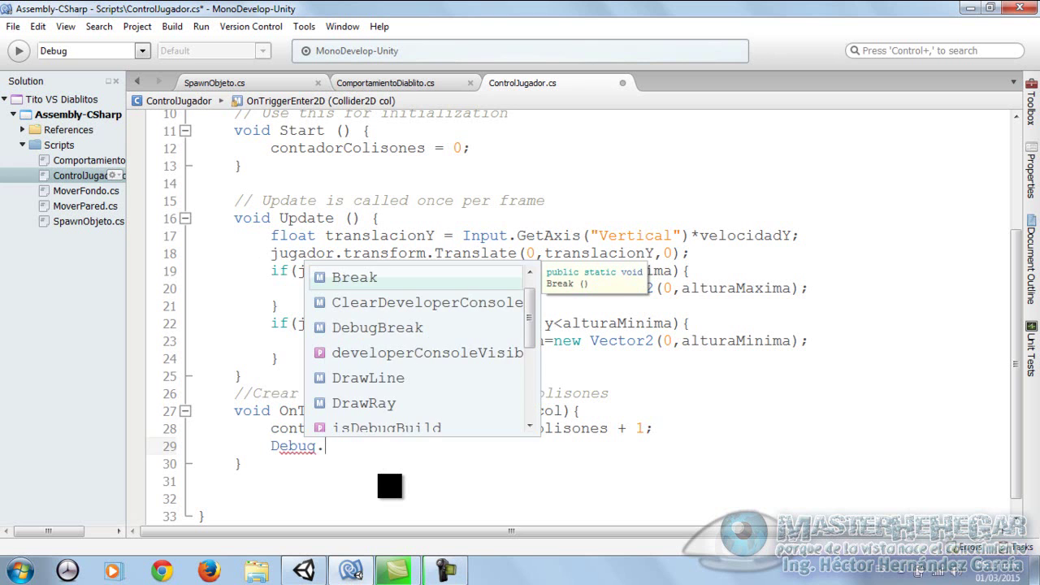
{"action": "type", "text": "L"}
{"action": "key", "text": "Return"}
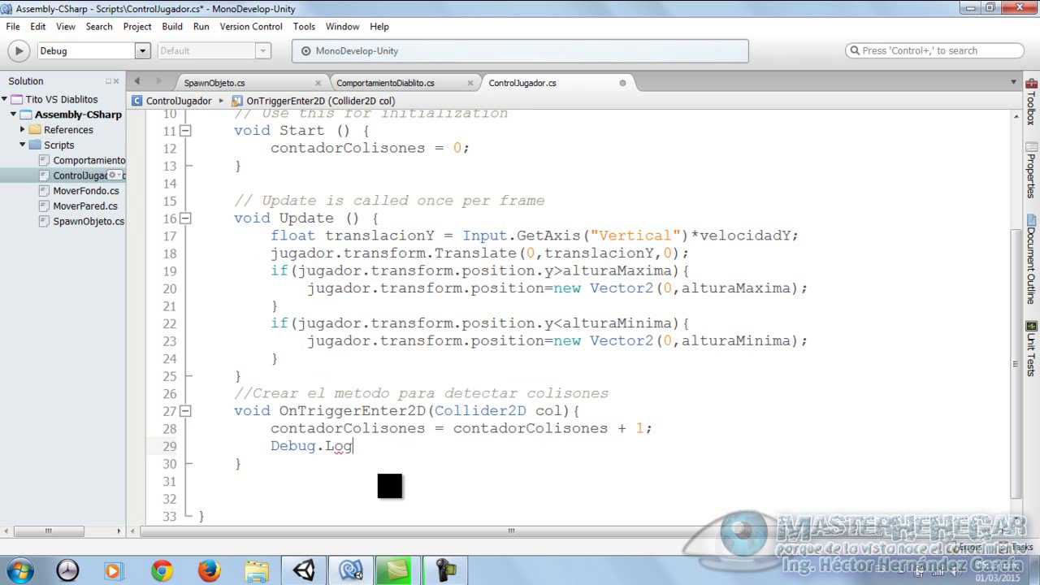
{"action": "type", "text": "()"}
{"action": "key", "text": "Left"}
{"action": "type", "text": "\""}
{"action": "key", "text": "Delete"}
{"action": "type", "text": "\"El "}
{"action": "type", "text": "Jugador hA"}
{"action": "key", "text": "BackSpace"}
{"action": "key", "text": "BackSpace"}
{"action": "key", "text": "BackSpace"}
{"action": "type", "text": "Ha Colisonado con un Dioablito"}
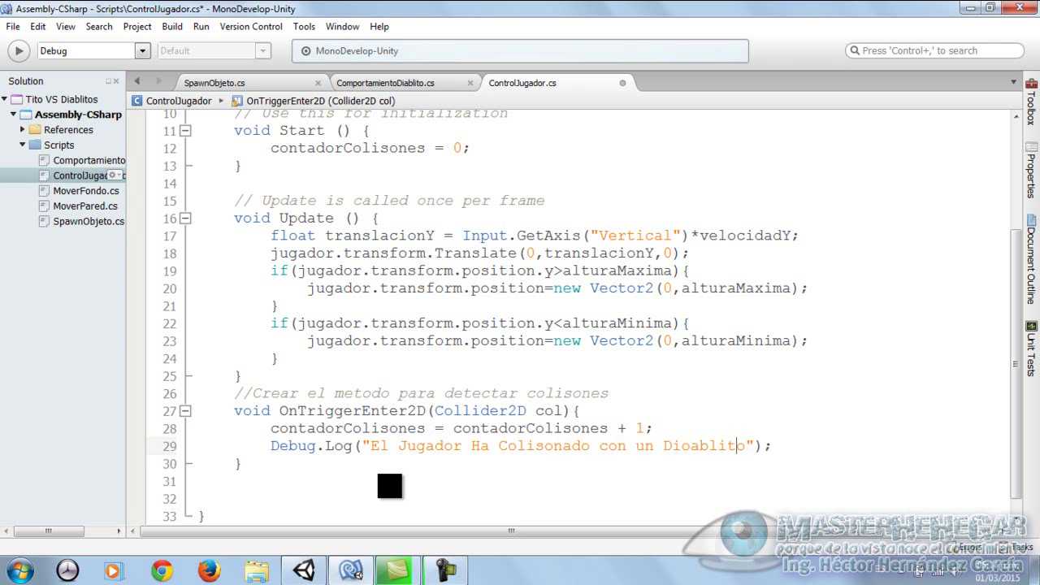
- Correct the typo to Diablito and append contadorColisones to the log message
{"action": "left_click", "coordinate": [678, 445]}
{"action": "key", "text": "Delete"}
{"action": "key", "text": "Right"}
{"action": "key", "text": "Right"}
{"action": "key", "text": "Right"}
{"action": "key", "text": "Right"}
{"action": "key", "text": "Right"}
{"action": "type", "text": "\" + "}
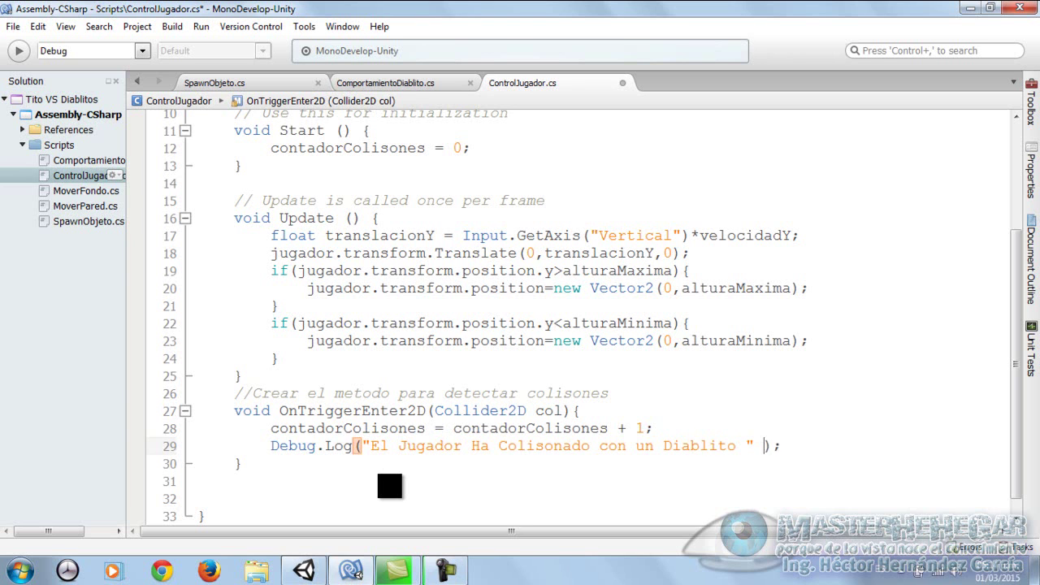
{"action": "type", "text": "con"}
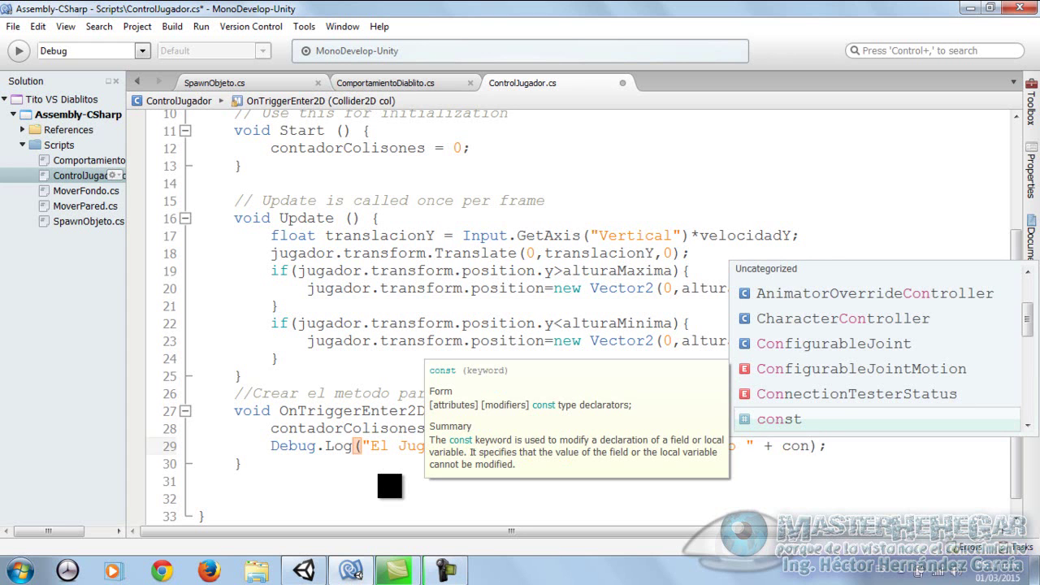
{"action": "type", "text": "ta"}
{"action": "key", "text": "Return"}
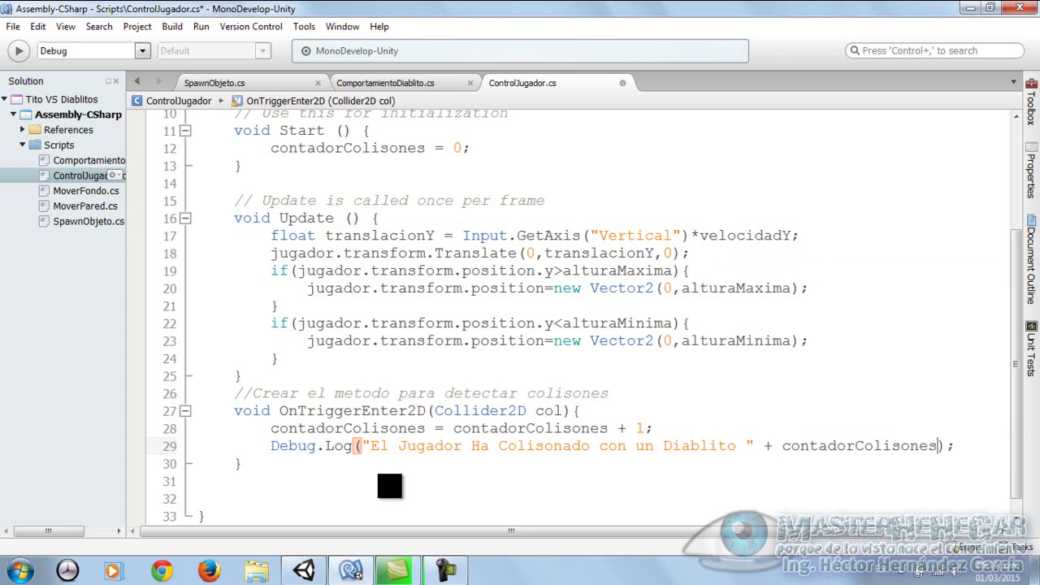
{"action": "type", "text": "+ \" Vec"}
{"action": "type", "text": "es"}
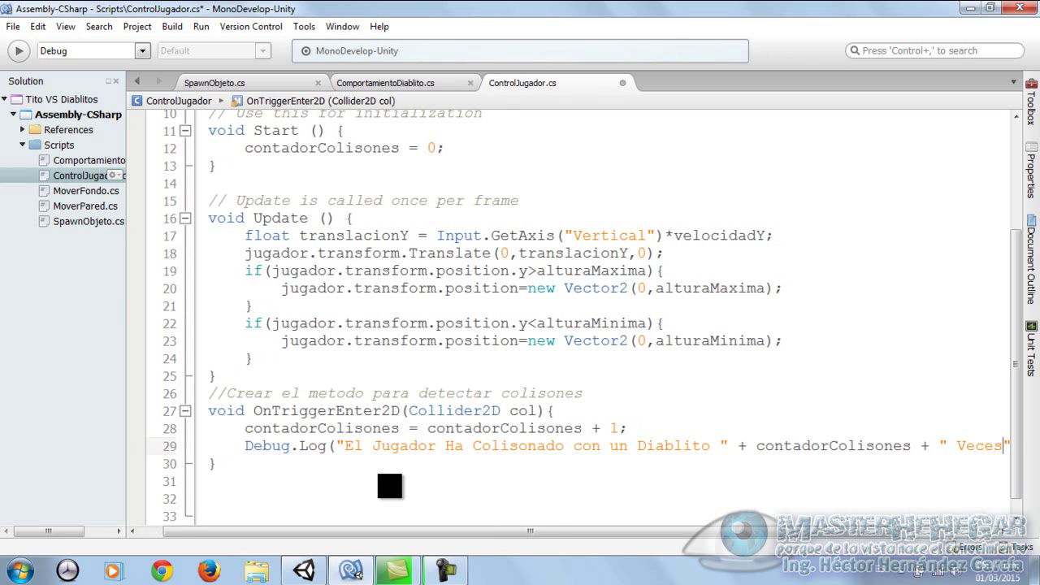
{"action": "type", "text": "\");"}
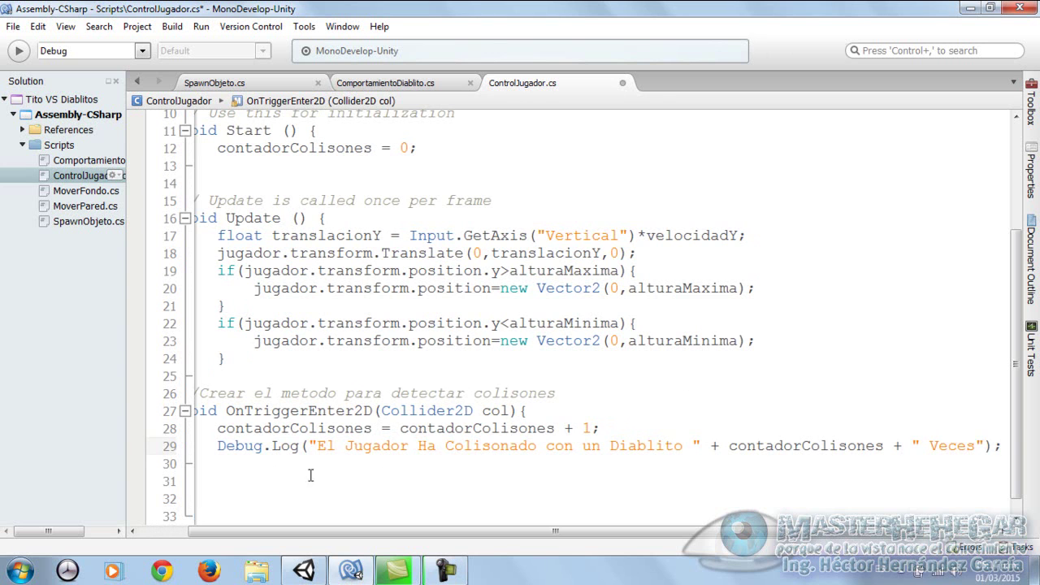
- Copy the Debug.Log line into Start() right after contadorColisones = 0;
{"action": "left_click", "coordinate": [218, 446]}
{"action": "key", "text": "shift+End"}
{"action": "key", "text": "ctrl+c"}
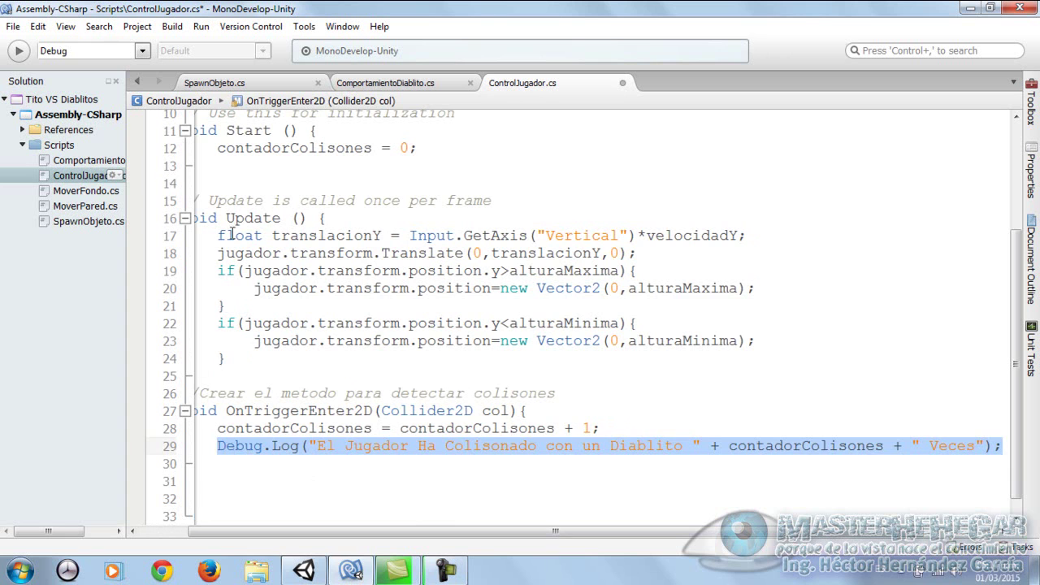
{"action": "left_click", "coordinate": [241, 169]}
{"action": "left_click_drag", "start_coordinate": [398, 539], "coordinate": [350, 539]}
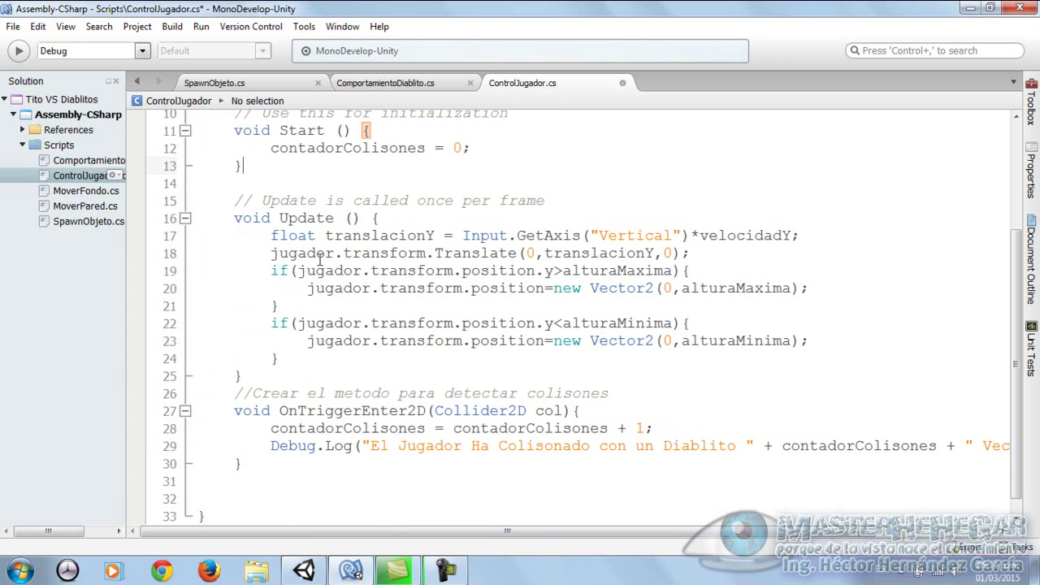
{"action": "left_click", "coordinate": [470, 149]}
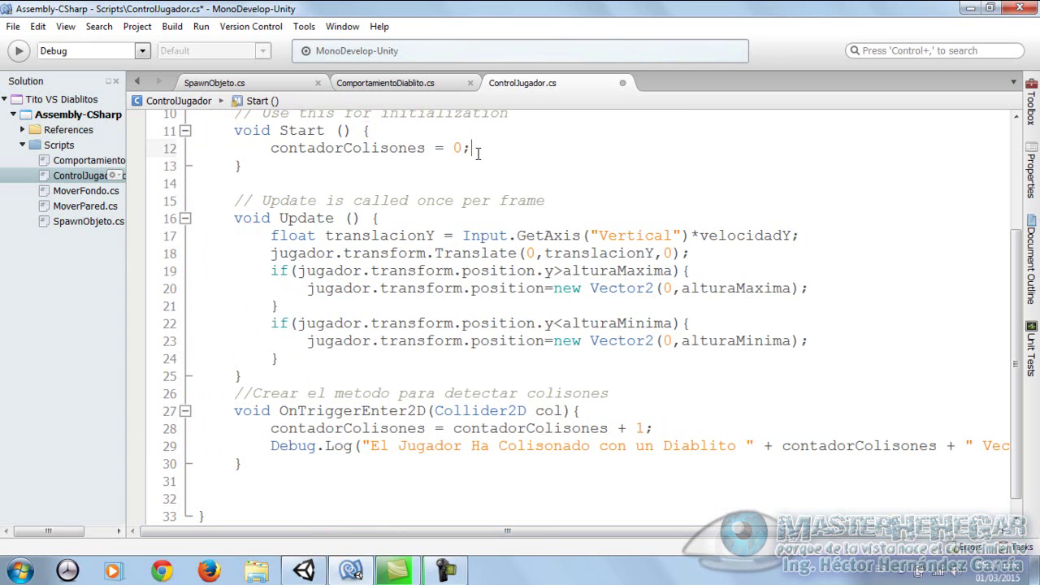
{"action": "key", "text": "Return"}
{"action": "key", "text": "ctrl+v"}
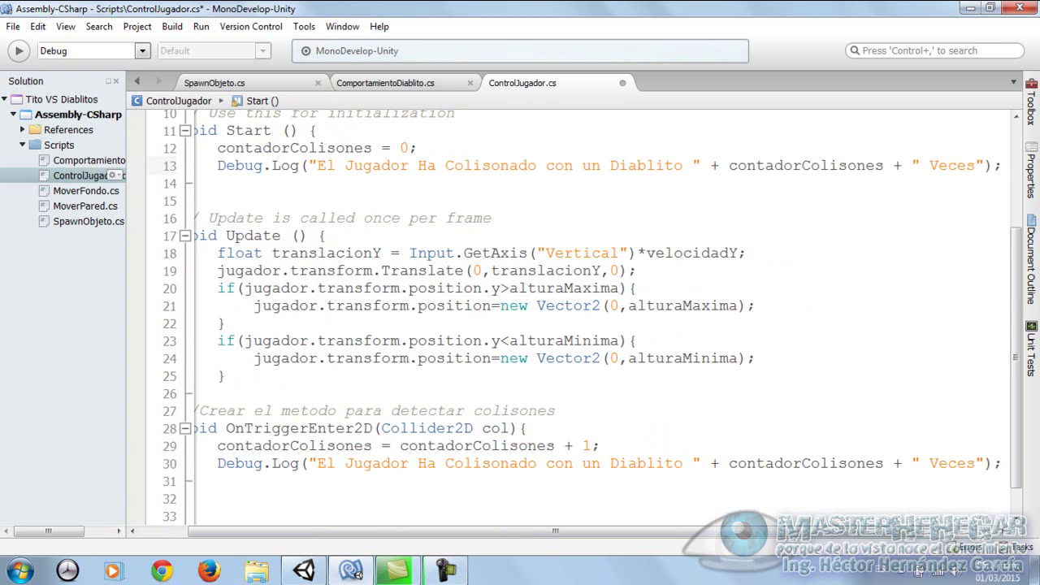
- Save ControlJugador.cs and return to the Unity editor
{"action": "left_click", "coordinate": [15, 27]}
{"action": "left_click", "coordinate": [47, 92]}
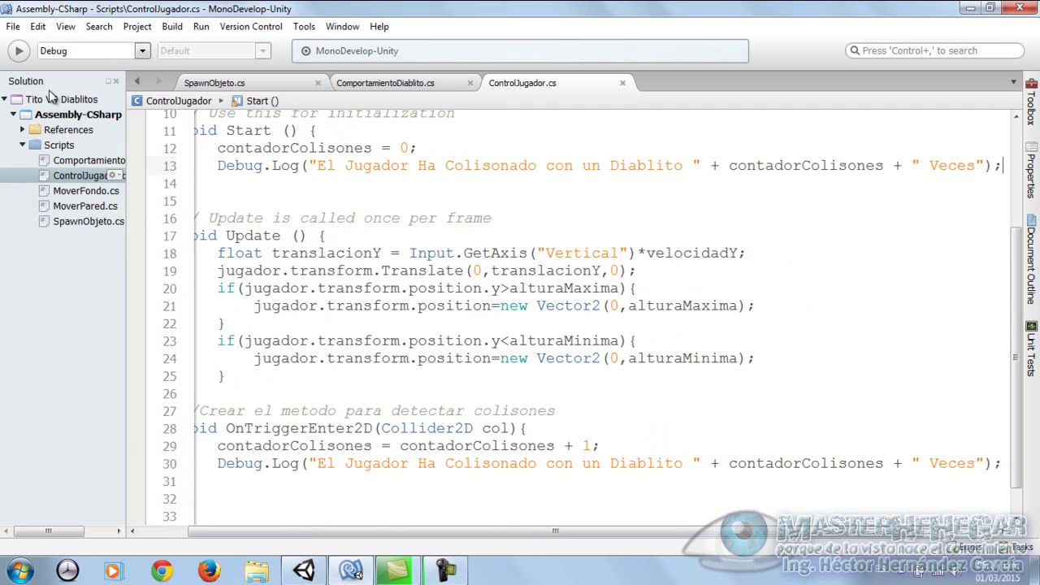
{"action": "left_click", "coordinate": [304, 570]}
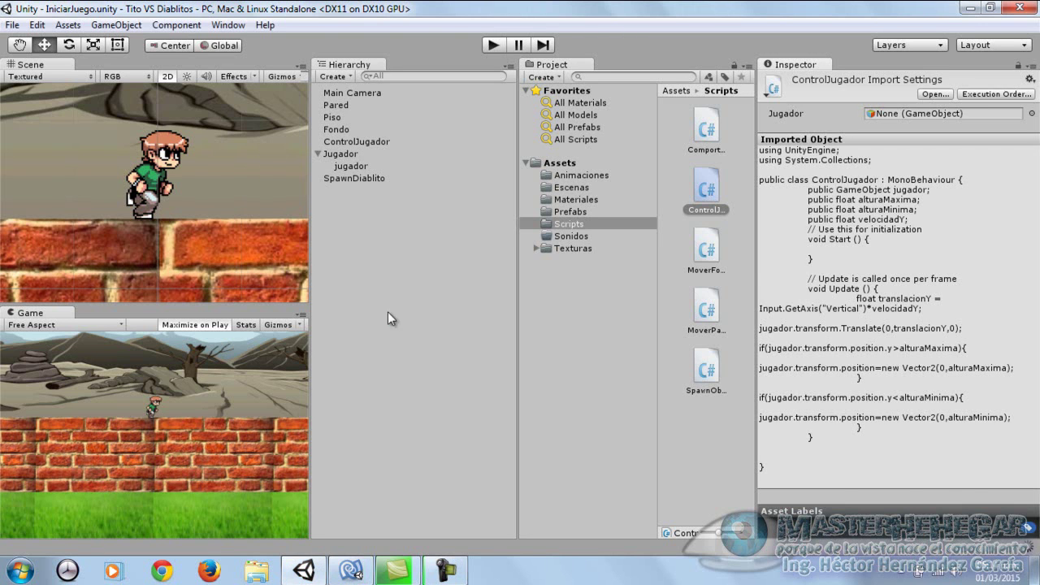
- Deactivate the ControlJugador object in the Inspector, then select the Jugador object
{"action": "left_click", "coordinate": [349, 143]}
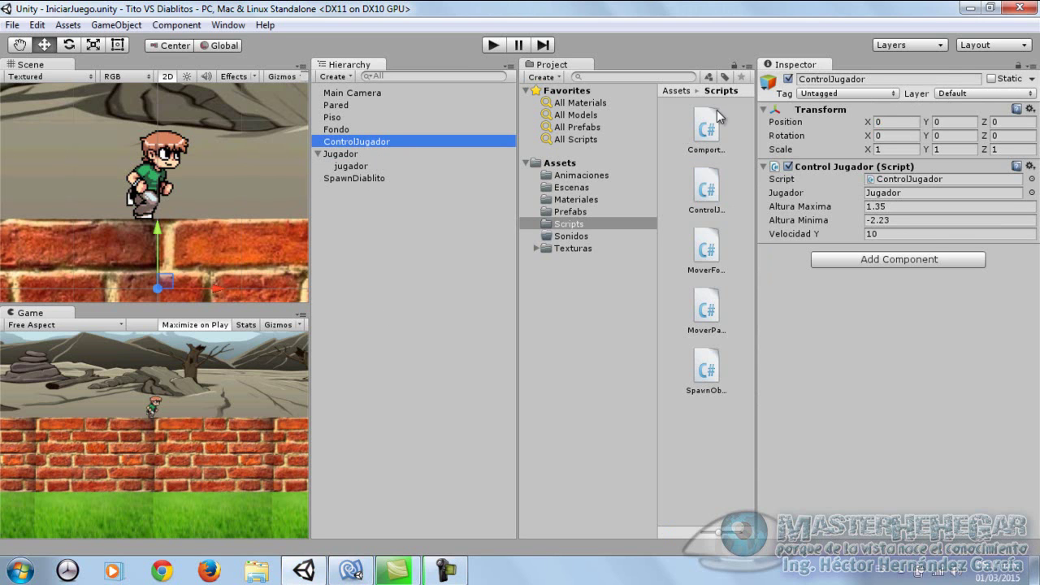
{"action": "left_click", "coordinate": [789, 79]}
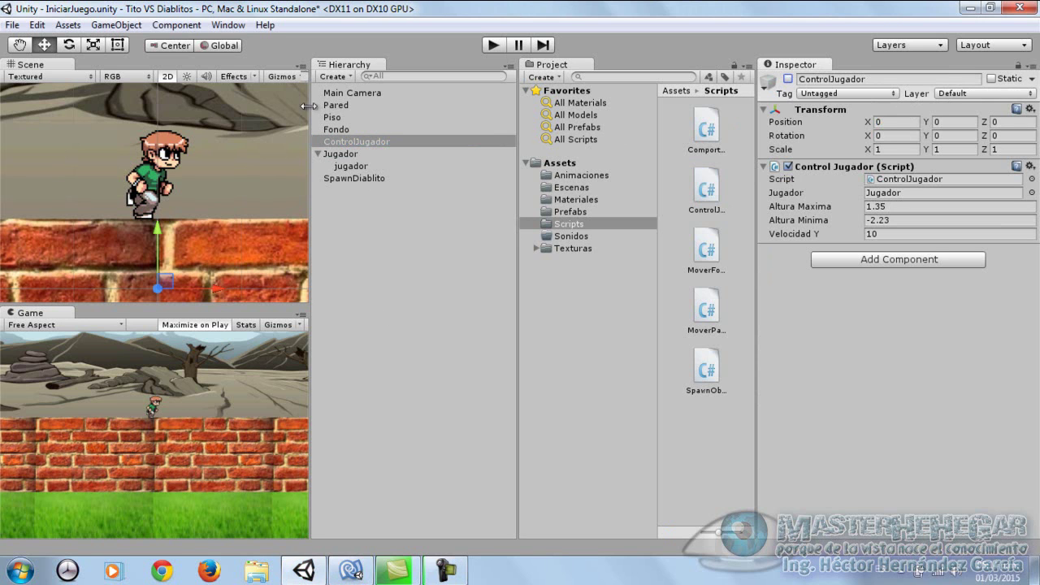
{"action": "left_click", "coordinate": [408, 199]}
{"action": "left_click", "coordinate": [355, 144]}
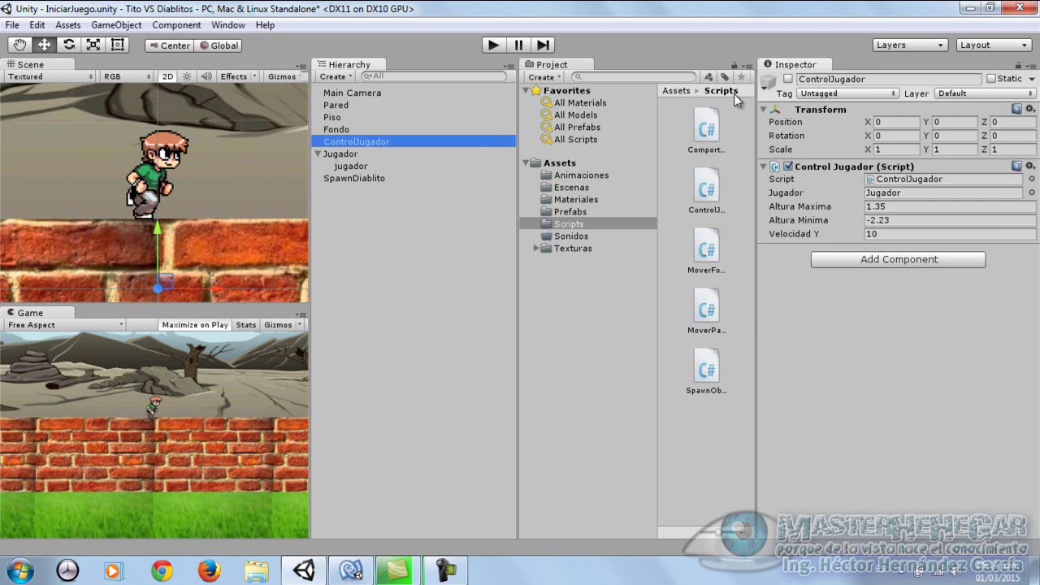
{"action": "left_click", "coordinate": [341, 154]}
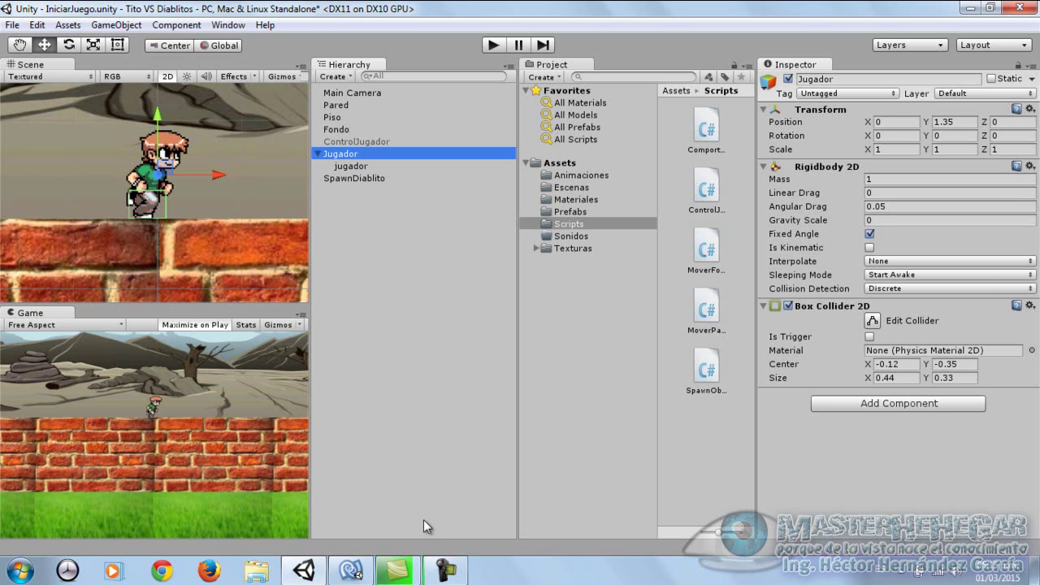
- Add the Control Jugador script component to Jugador
{"action": "left_click", "coordinate": [920, 401]}
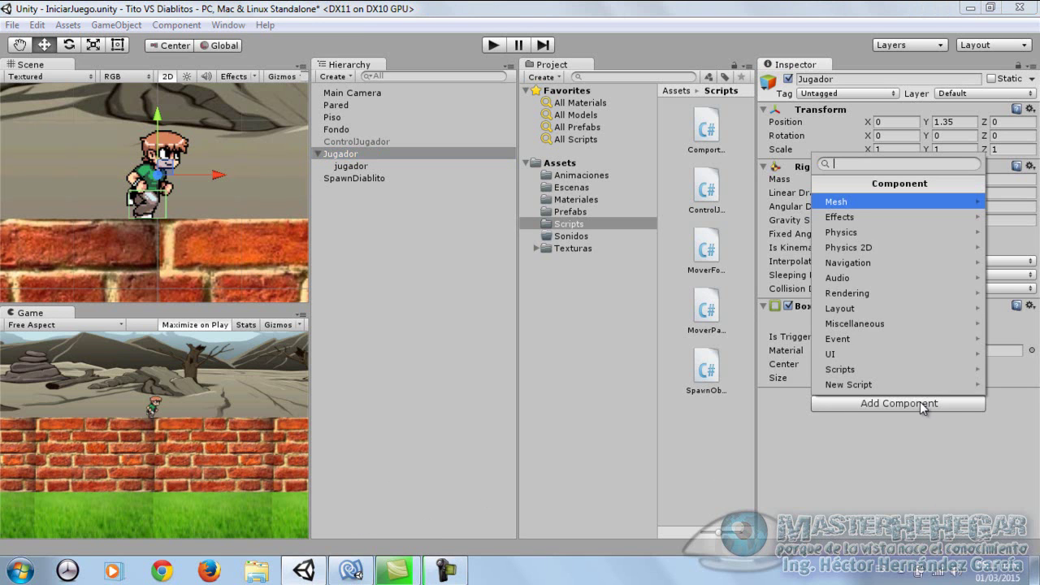
{"action": "left_click", "coordinate": [863, 370]}
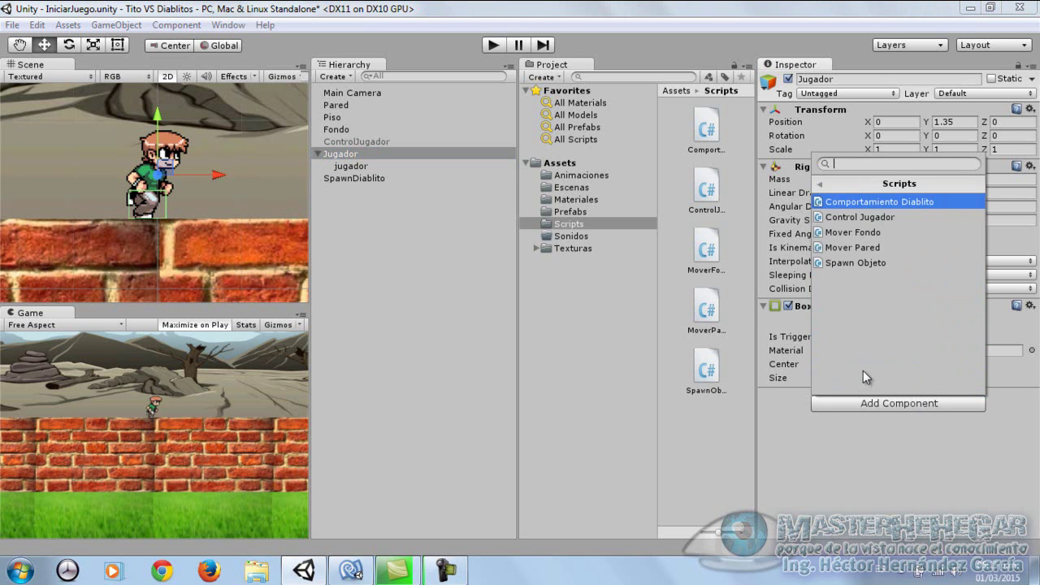
{"action": "left_click", "coordinate": [873, 217]}
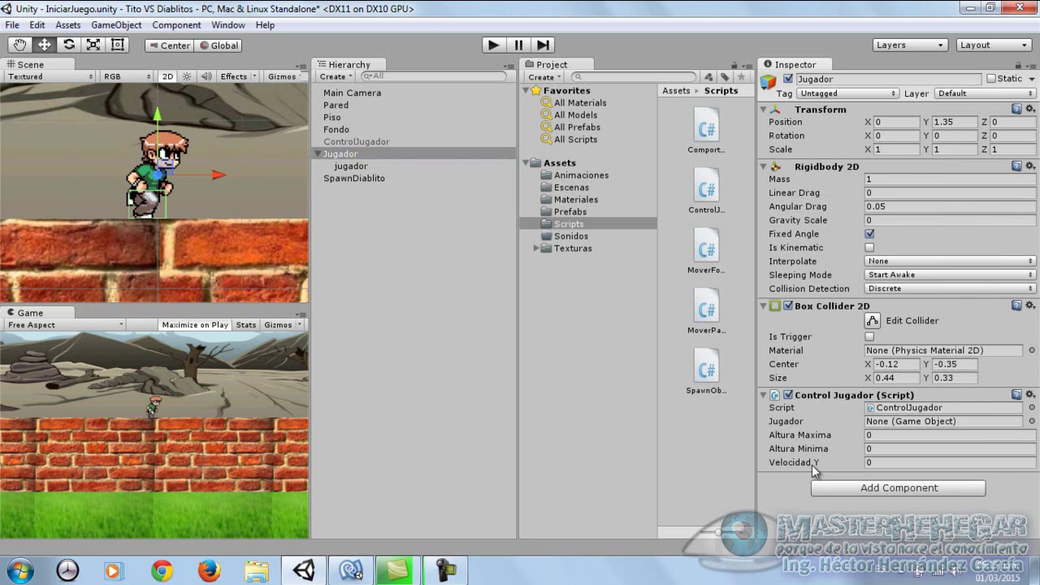
- Set Jugador's script values to Altura Maxima 1.35, Altura Minima -2.23 and Velocidad Y 10
{"action": "left_click", "coordinate": [357, 141]}
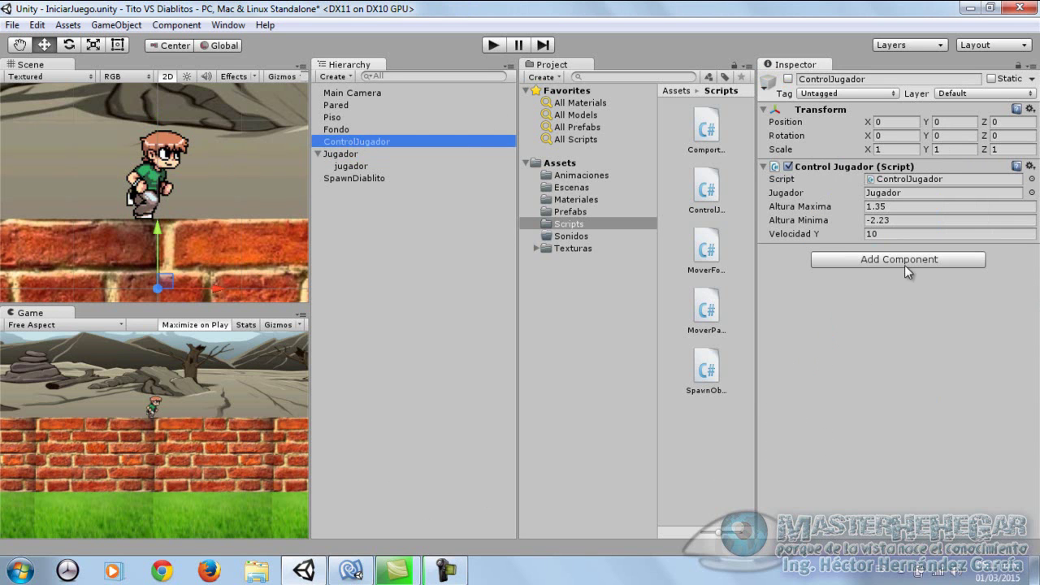
{"action": "left_click", "coordinate": [902, 206]}
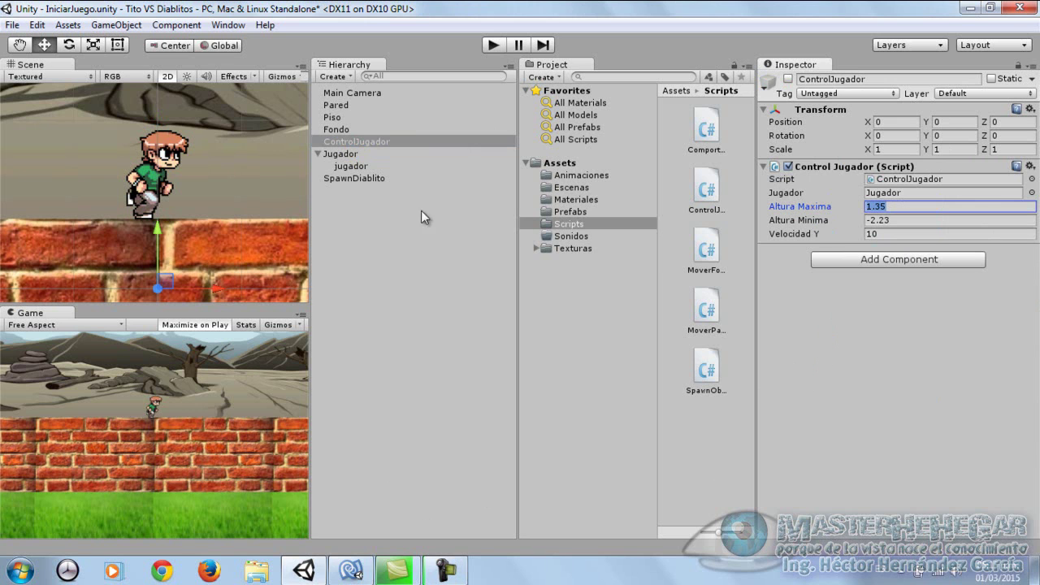
{"action": "left_click", "coordinate": [339, 153]}
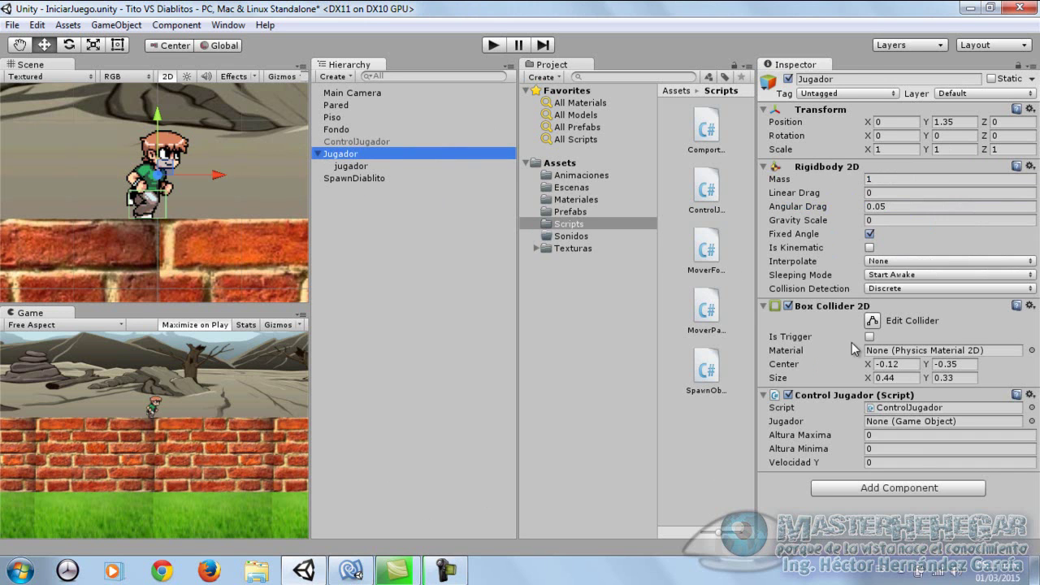
{"action": "left_click", "coordinate": [885, 436]}
{"action": "type", "text": "1.35"}
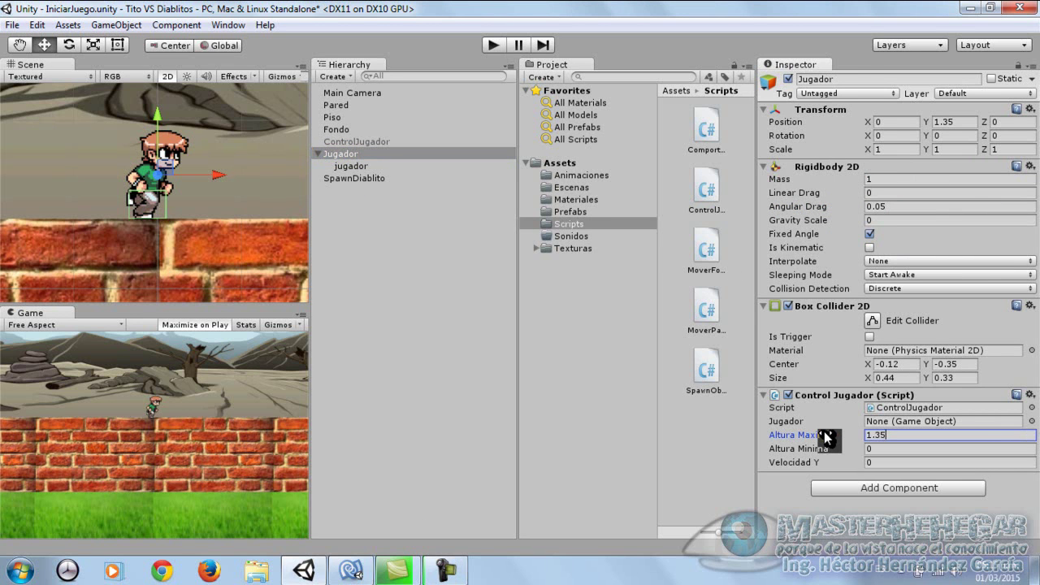
{"action": "left_click", "coordinate": [358, 141]}
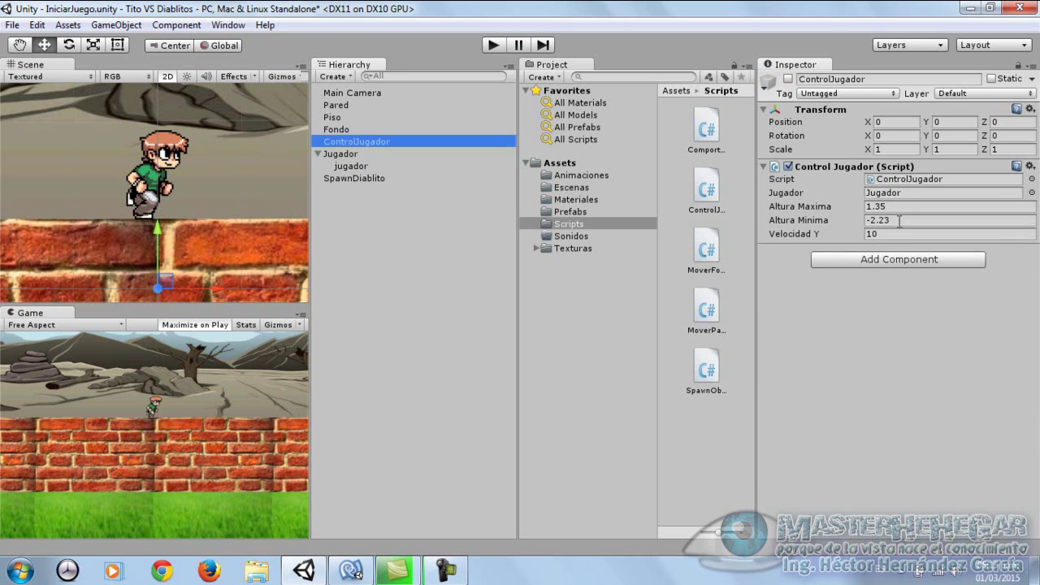
{"action": "left_click", "coordinate": [851, 221]}
{"action": "left_click", "coordinate": [339, 154]}
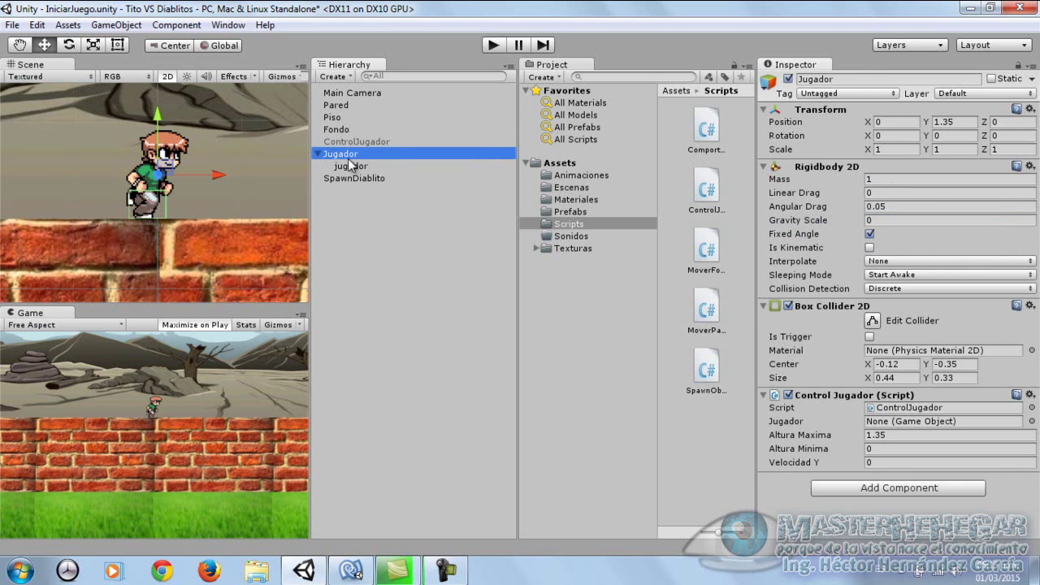
{"action": "left_click", "coordinate": [834, 448]}
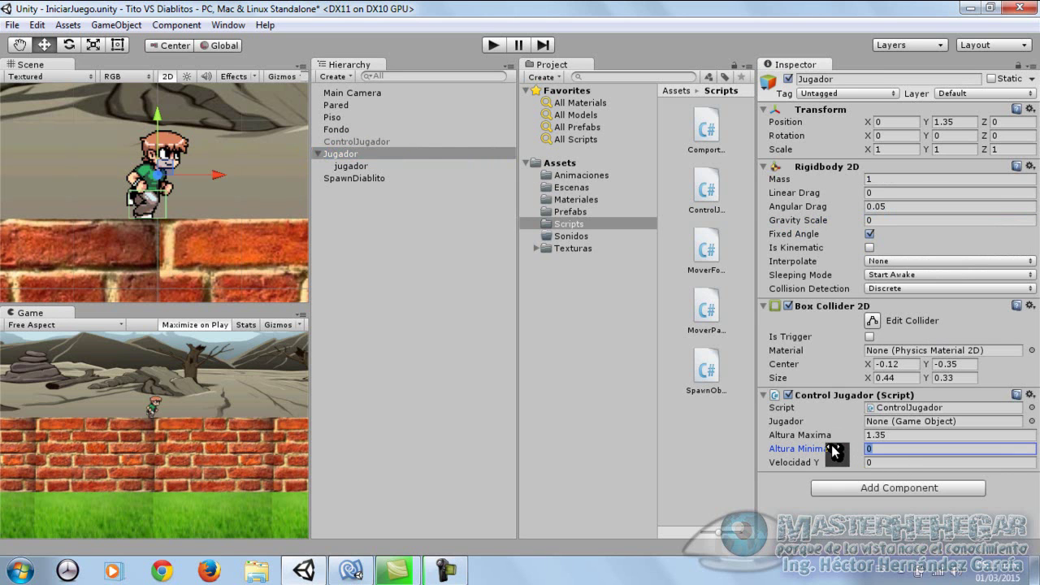
{"action": "type", "text": "-2.23"}
{"action": "key", "text": "Tab"}
{"action": "type", "text": "10"}
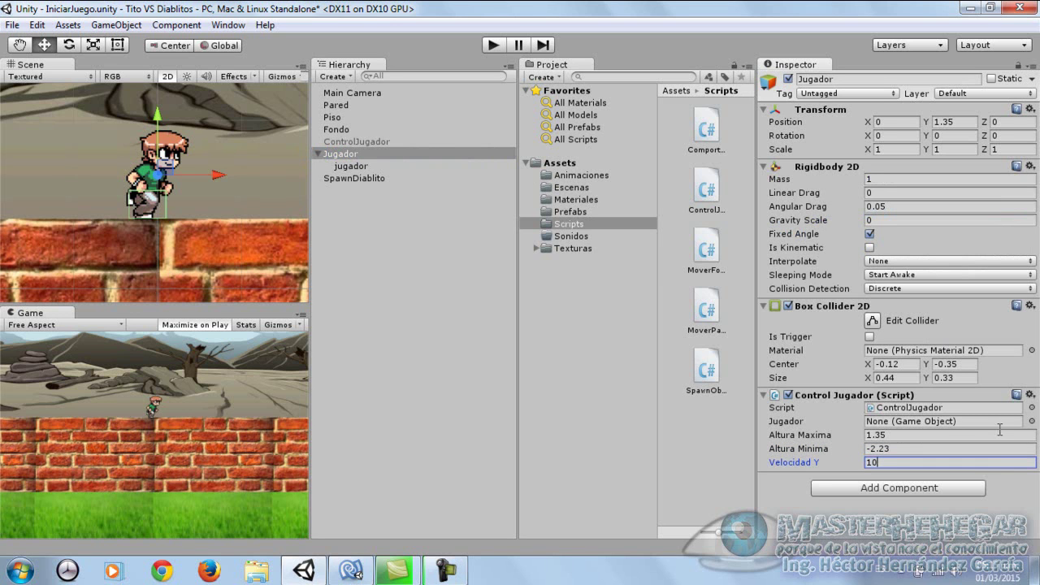
- Assign Jugador to the script's Jugador field, save the scene and start Play mode
{"action": "left_click_drag", "start_coordinate": [357, 159], "coordinate": [930, 423]}
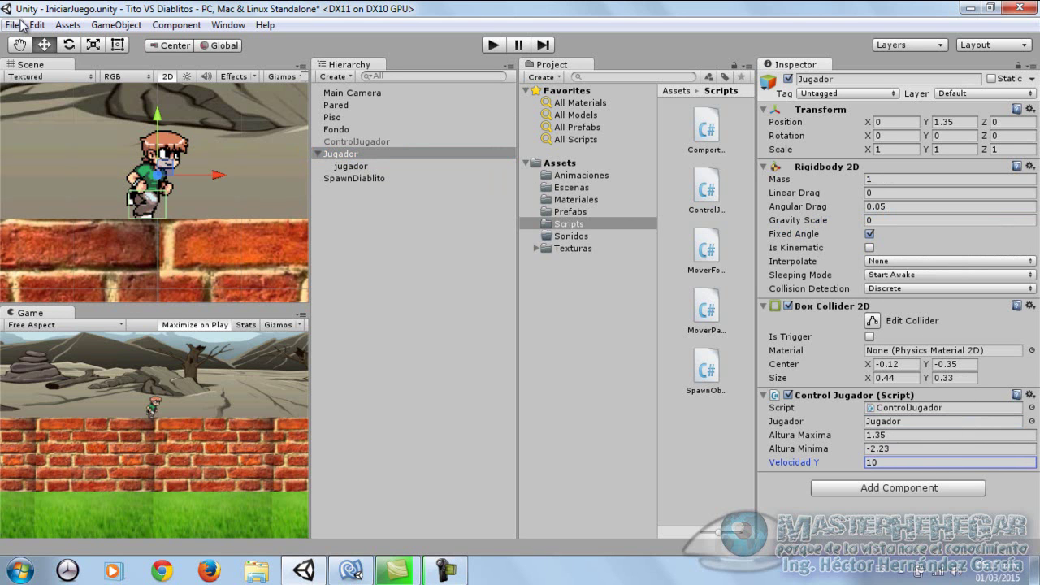
{"action": "left_click", "coordinate": [13, 25]}
{"action": "left_click", "coordinate": [49, 83]}
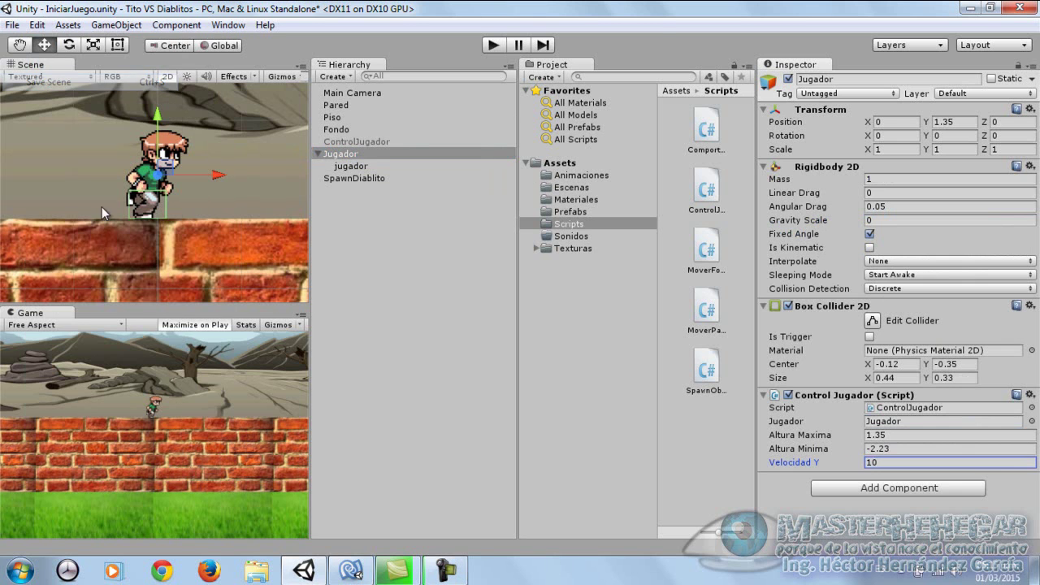
{"action": "left_click", "coordinate": [497, 46]}
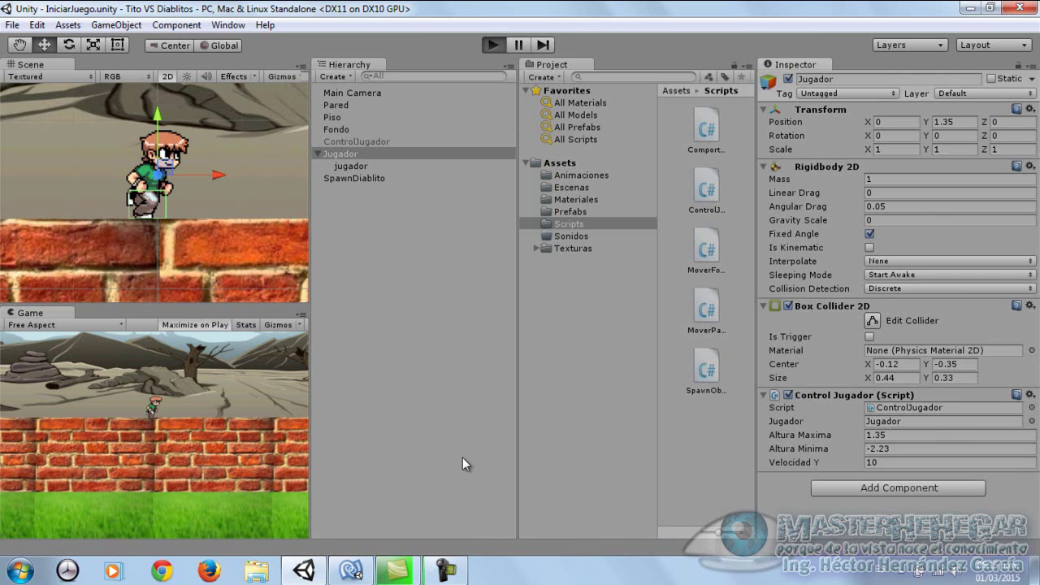
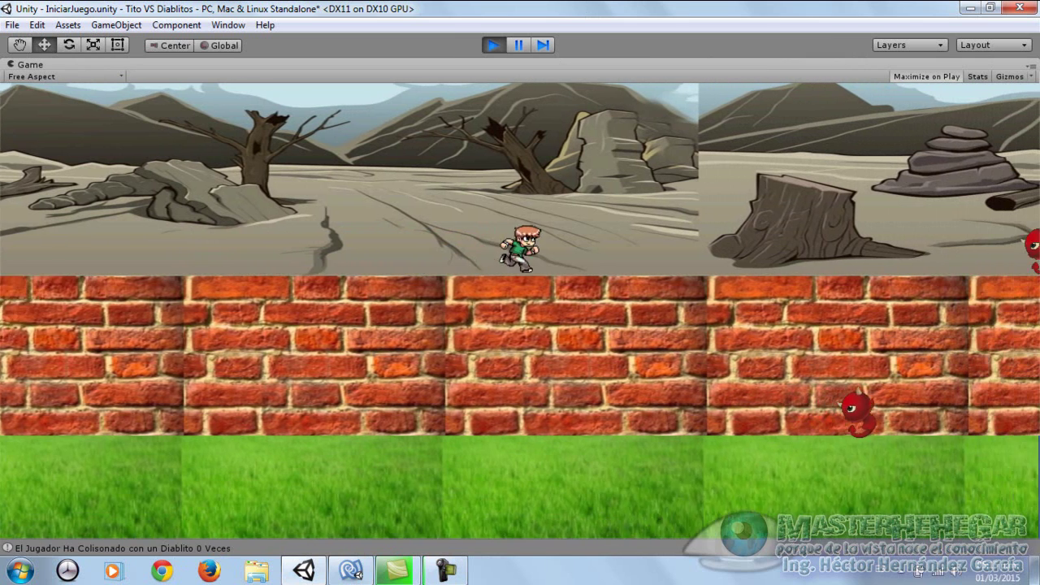
- Move the runner down to the grass lane, then stop the test run with the console still at 0 collisions
{"action": "key", "text": "Down"}
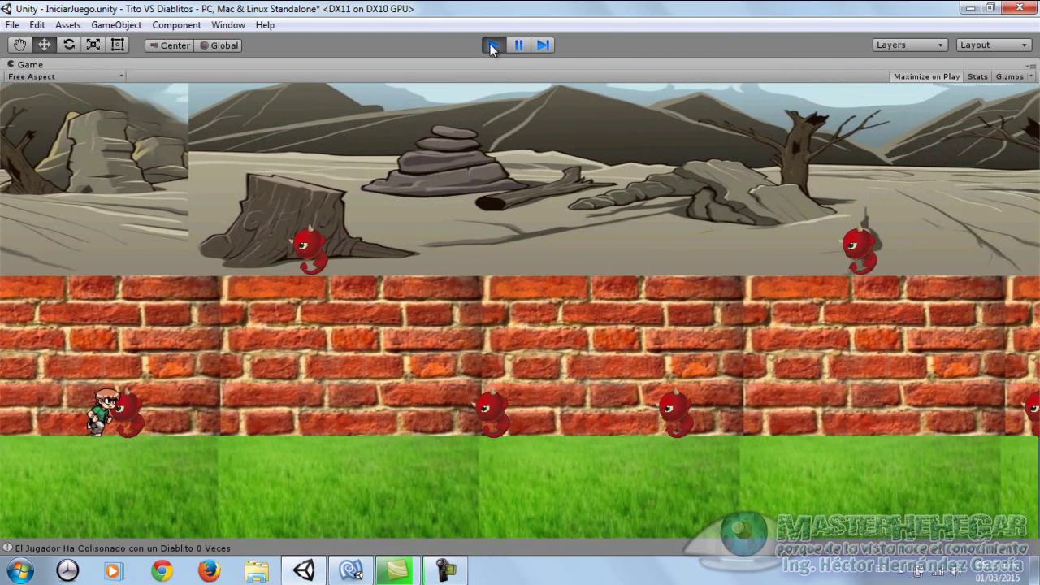
{"action": "key", "text": "ctrl+p"}
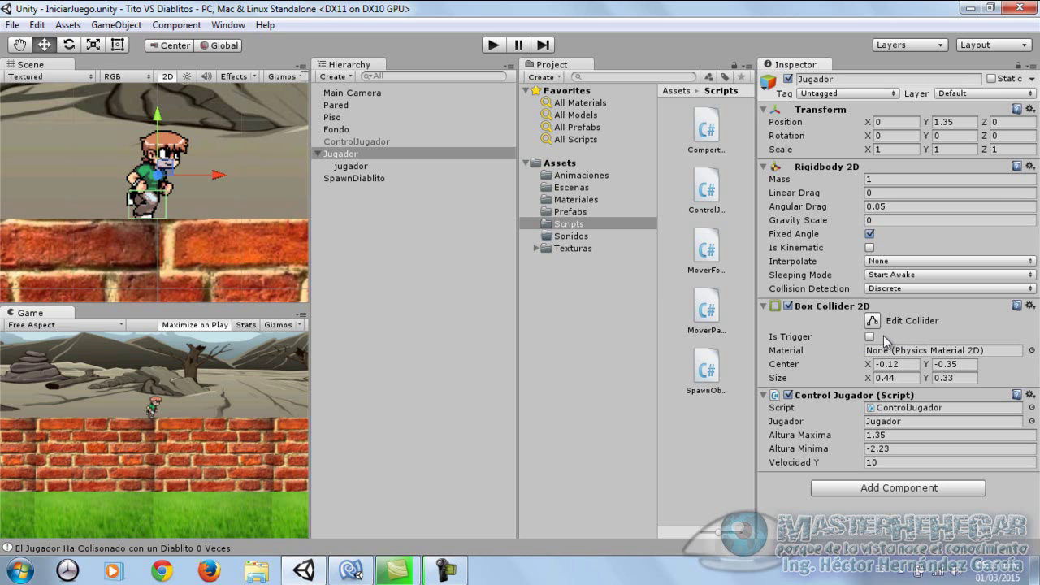
- Enable Is Trigger on the Jugador's Box Collider 2D and run the game to test collisions
{"action": "left_click", "coordinate": [350, 154]}
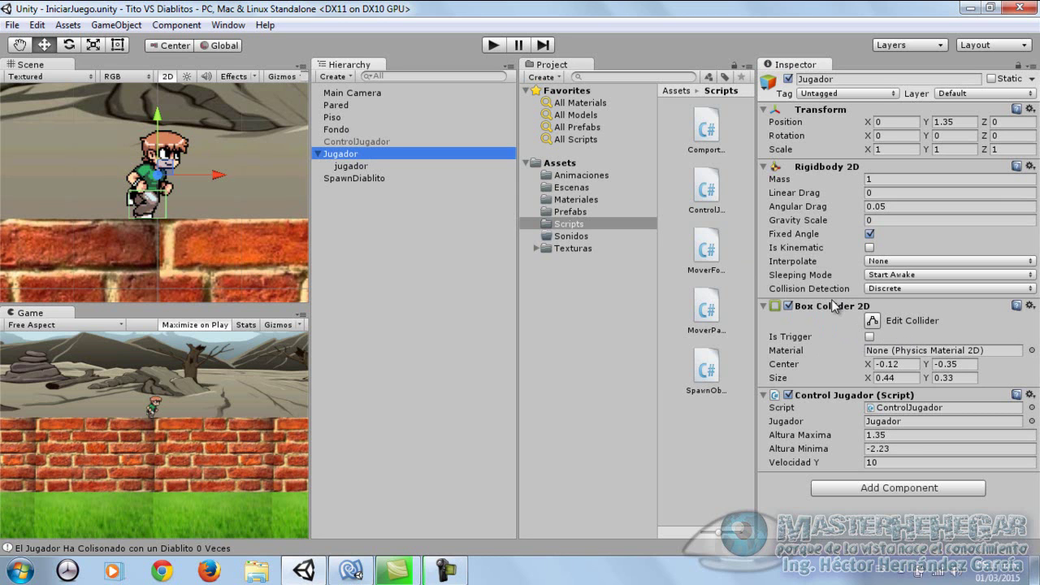
{"action": "left_click", "coordinate": [869, 337]}
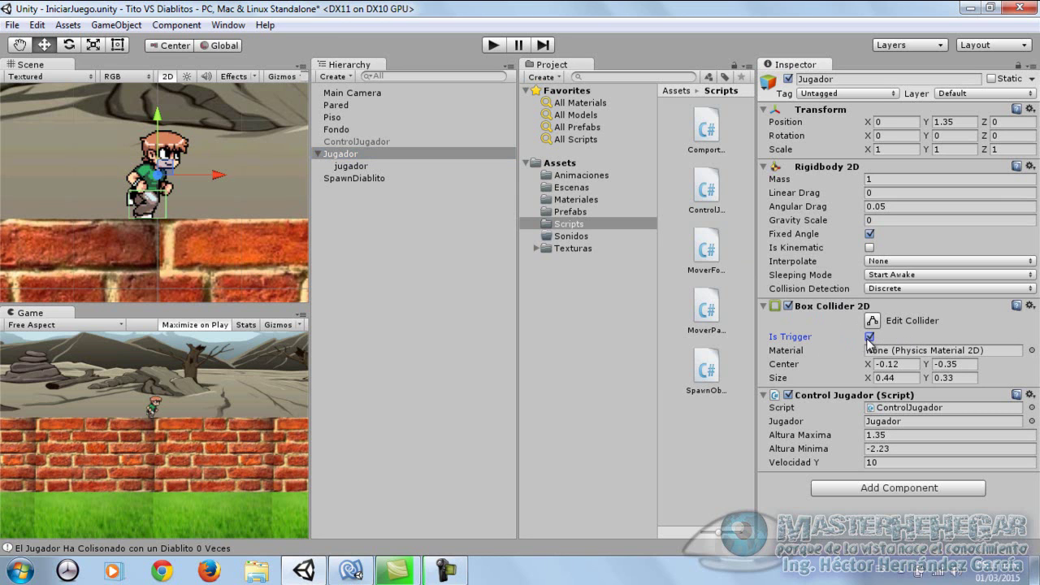
{"action": "left_click", "coordinate": [493, 45]}
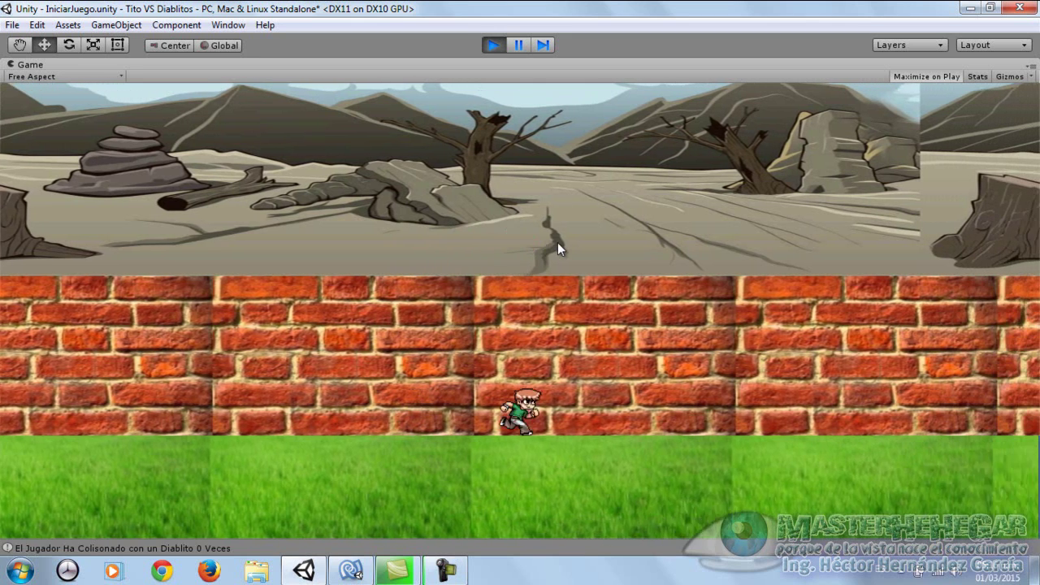
- Steer the runner between the top and brick lanes into diablitos until the console counts 5, then stop
{"action": "key", "text": "Up"}
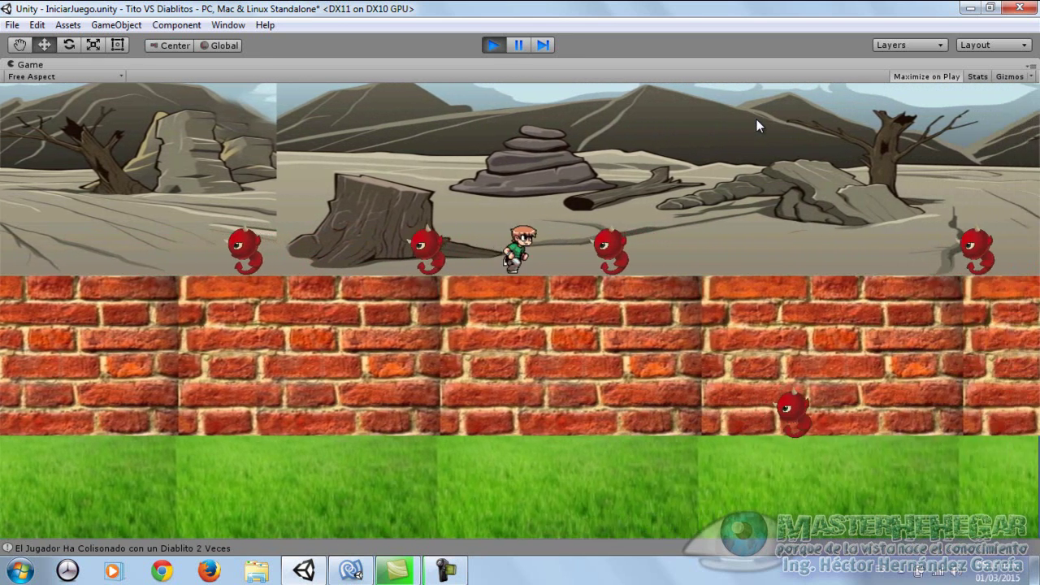
{"action": "key", "text": "Down"}
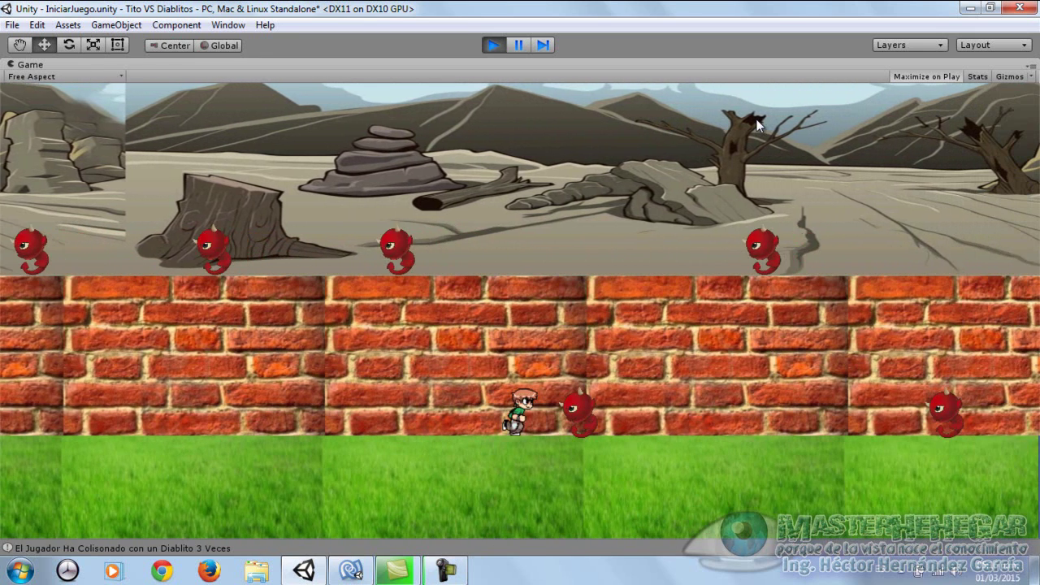
{"action": "key", "text": "Up"}
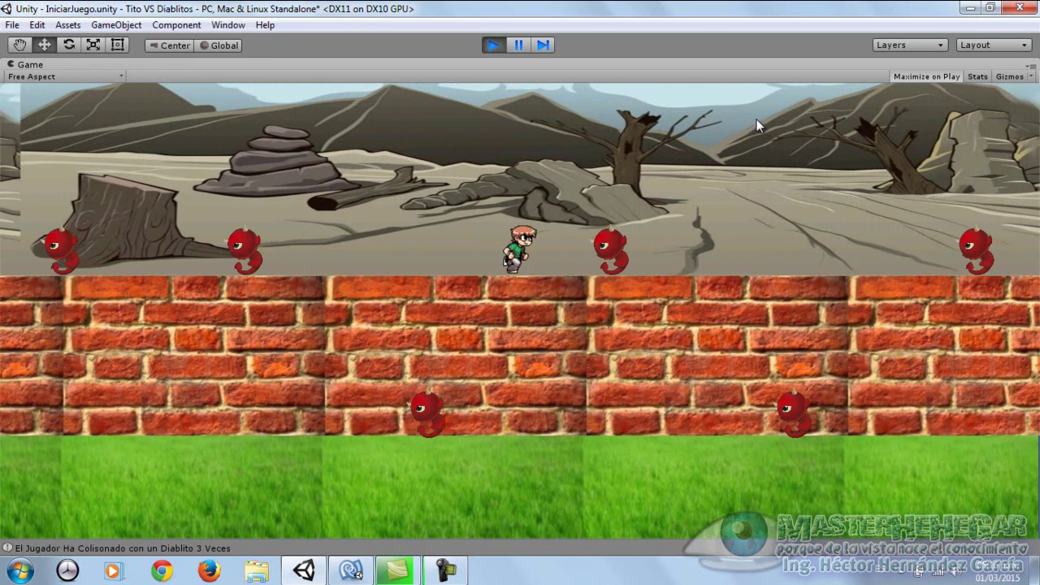
{"action": "key", "text": "Down"}
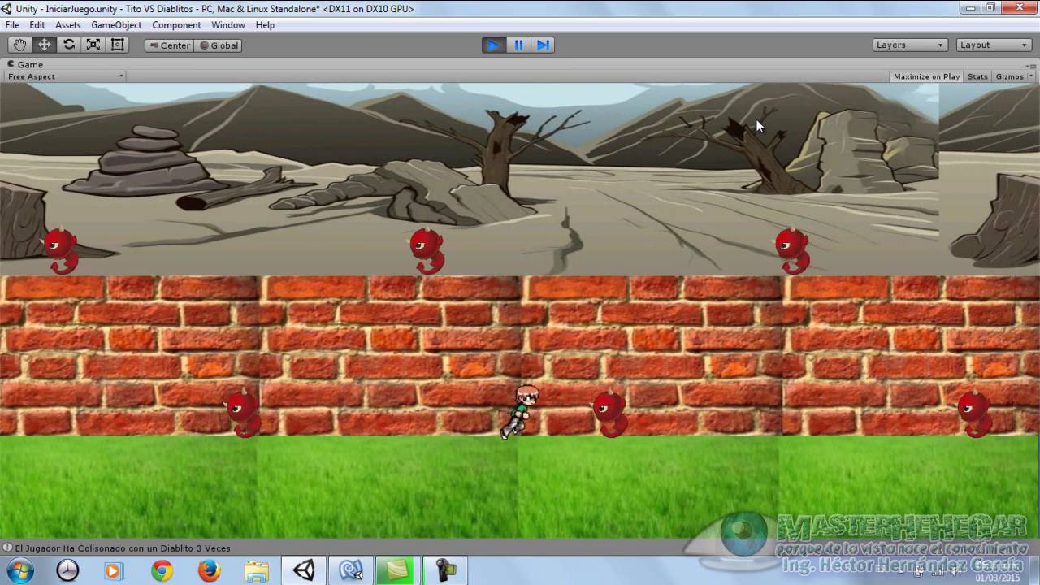
{"action": "key", "text": "Up"}
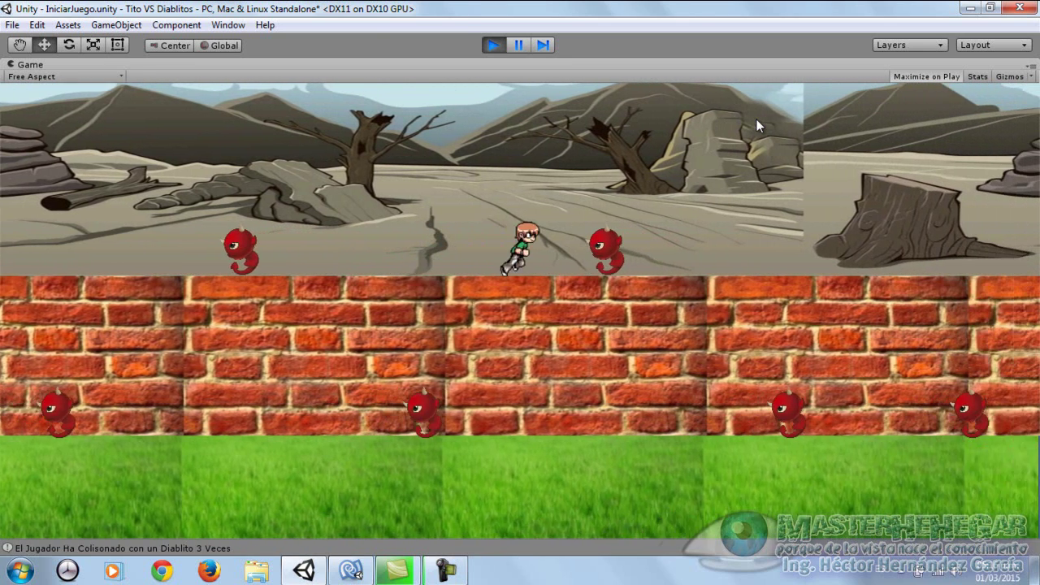
{"action": "key", "text": "Down"}
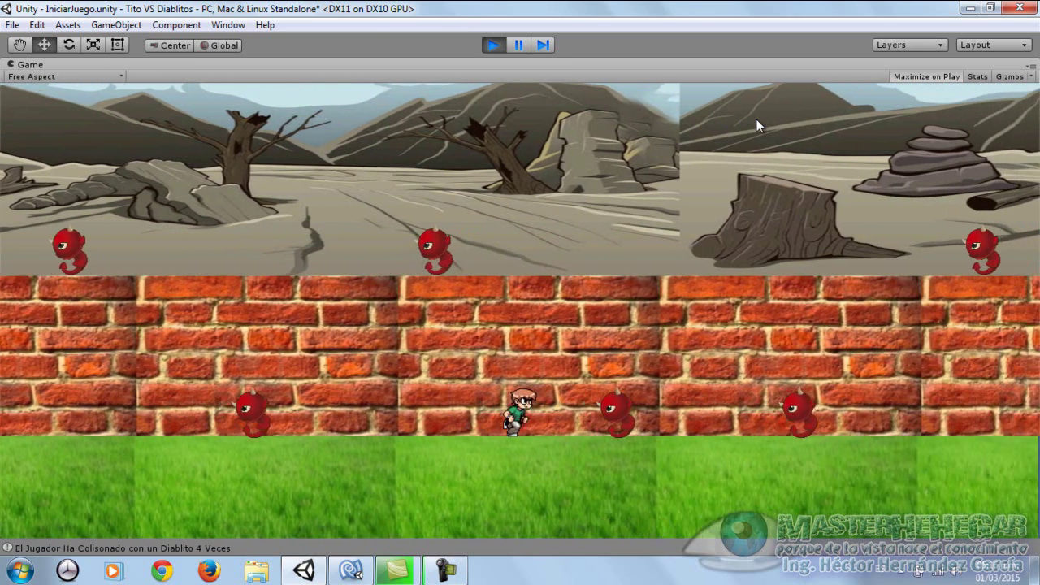
{"action": "key", "text": "Up"}
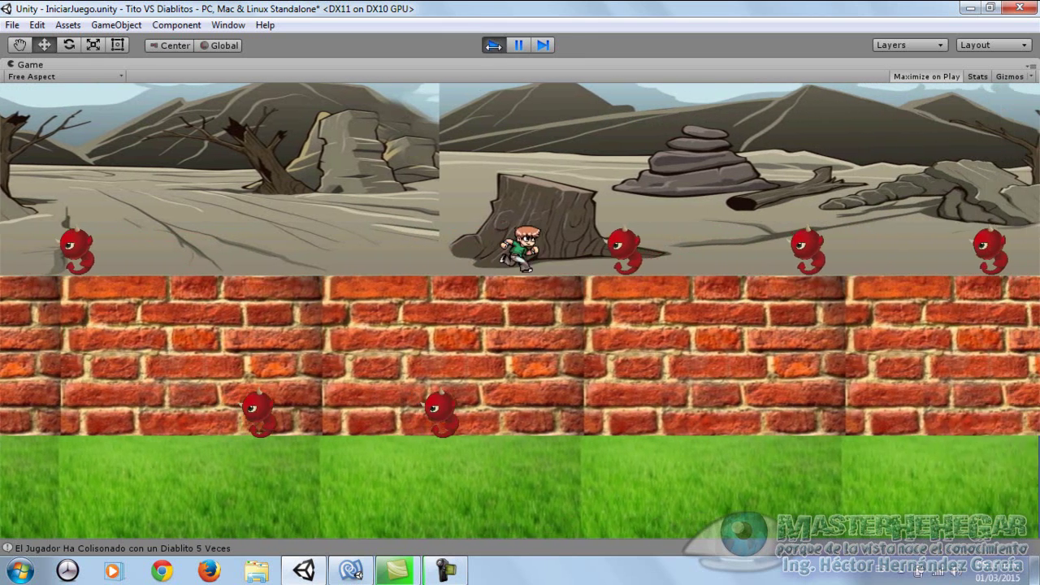
{"action": "left_click", "coordinate": [491, 47]}
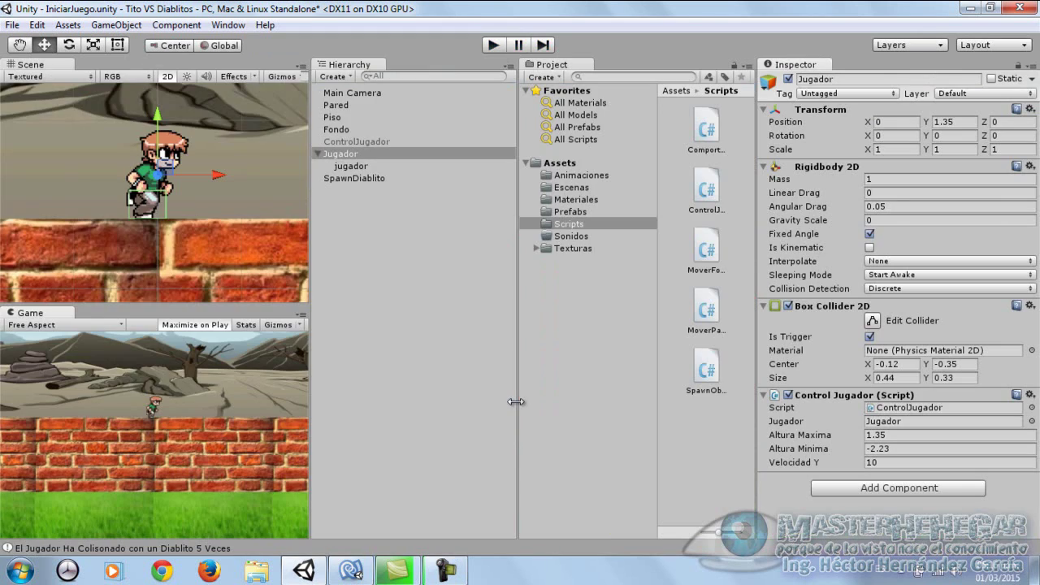